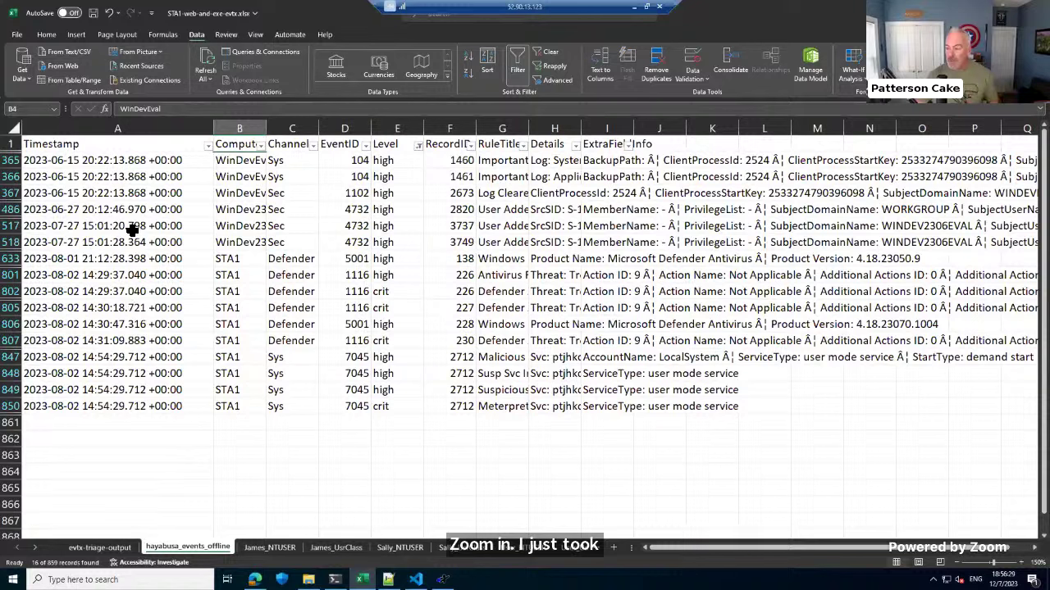
Widen the Computer column on the hayabusa_events_offline sheet to fit the computer names.
{"action": "left_click_drag", "start_coordinate": [115, 405], "coordinate": [134, 160]}
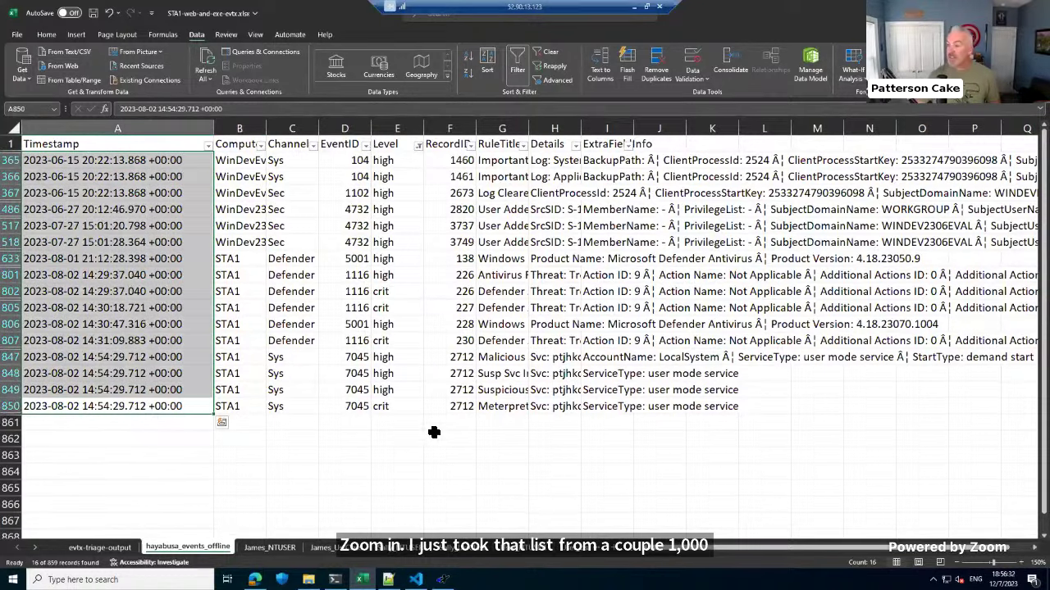
{"action": "left_click", "coordinate": [366, 420]}
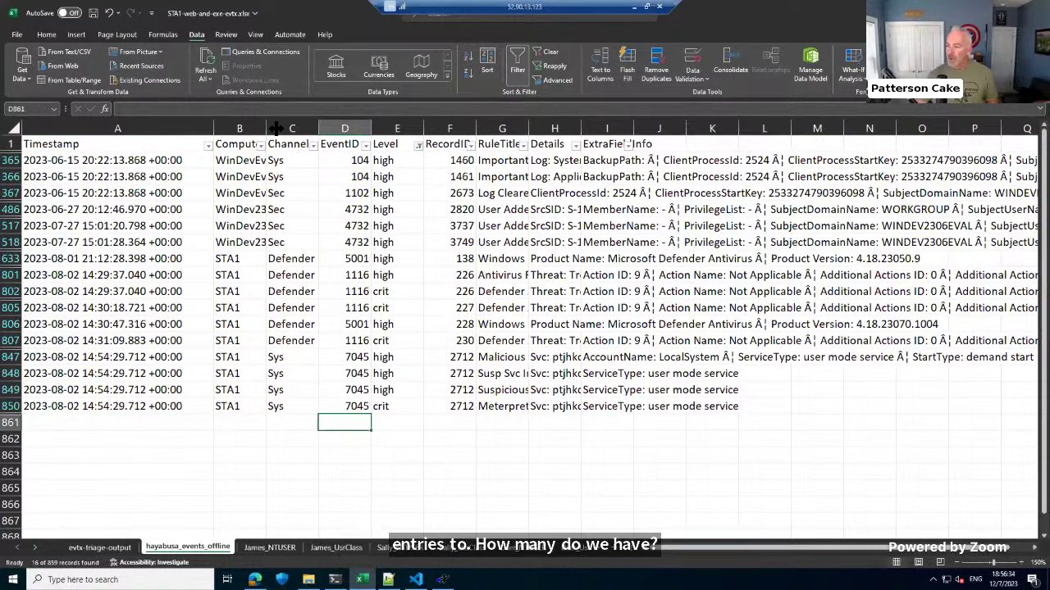
{"action": "left_click_drag", "start_coordinate": [266, 128], "coordinate": [293, 129]}
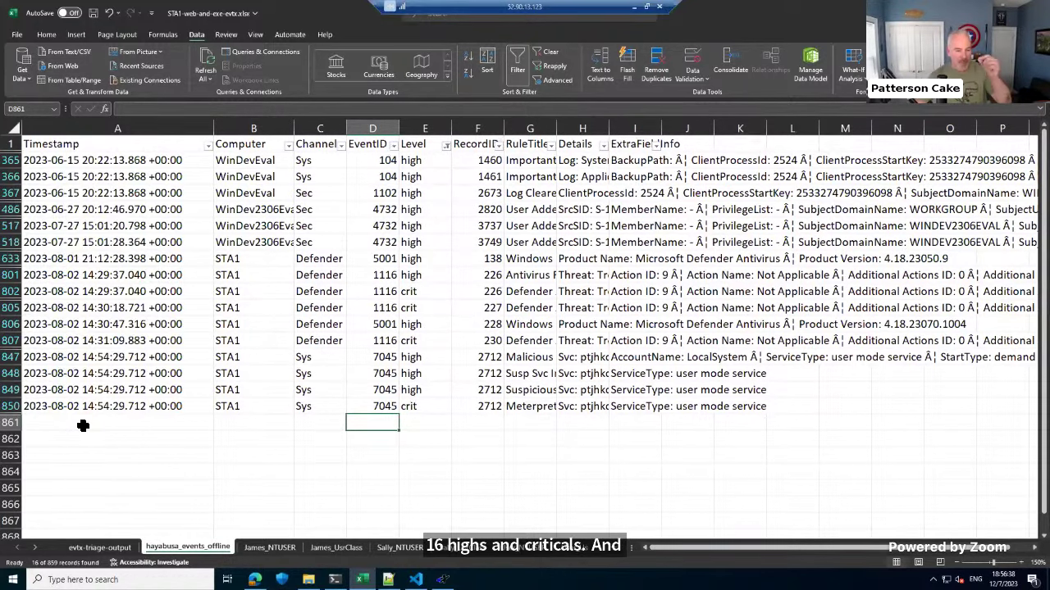
Examine the rule title and details of the critical event in row 850, picking out the service name ptjhkc.
{"action": "left_click", "coordinate": [531, 406]}
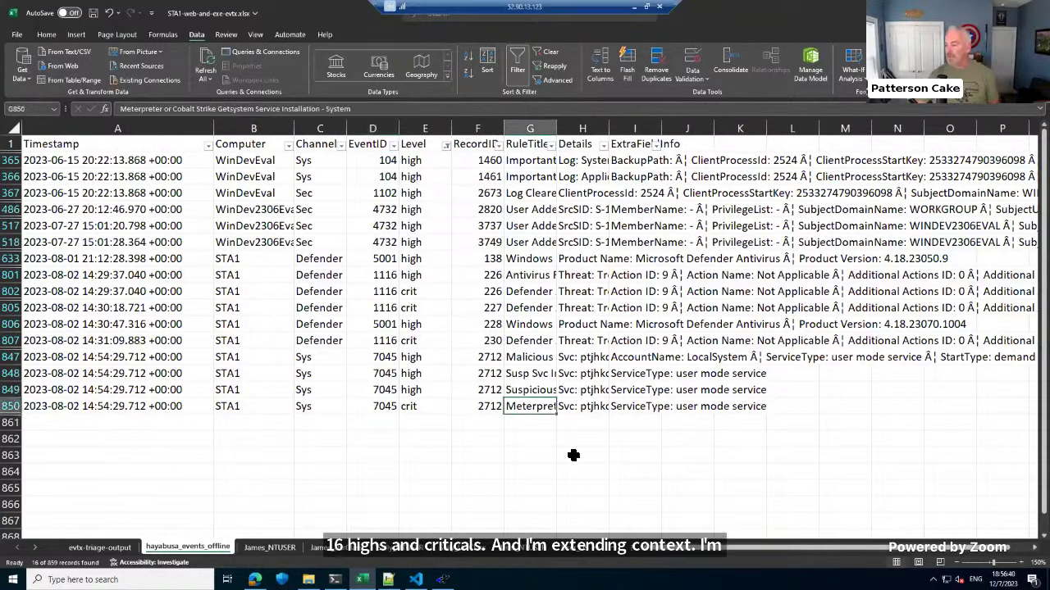
{"action": "left_click", "coordinate": [579, 407]}
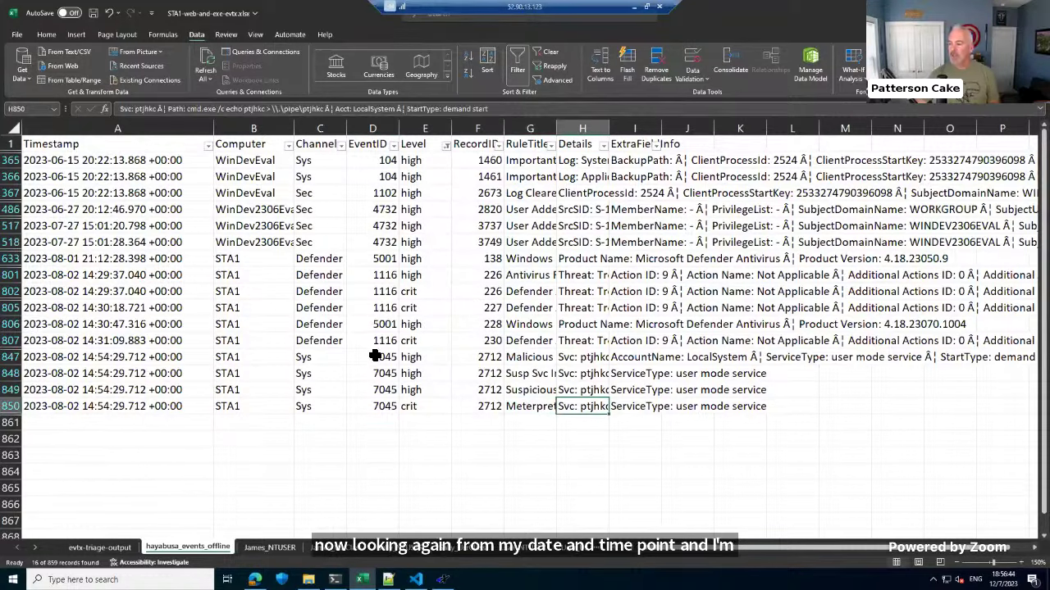
{"action": "left_click", "coordinate": [249, 111]}
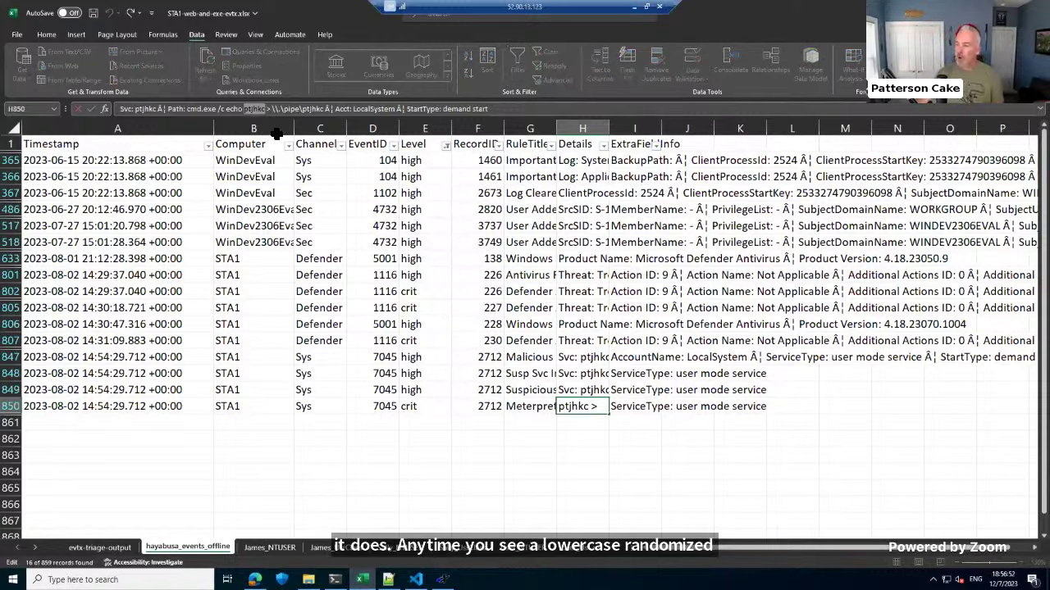
{"action": "left_click", "coordinate": [413, 225]}
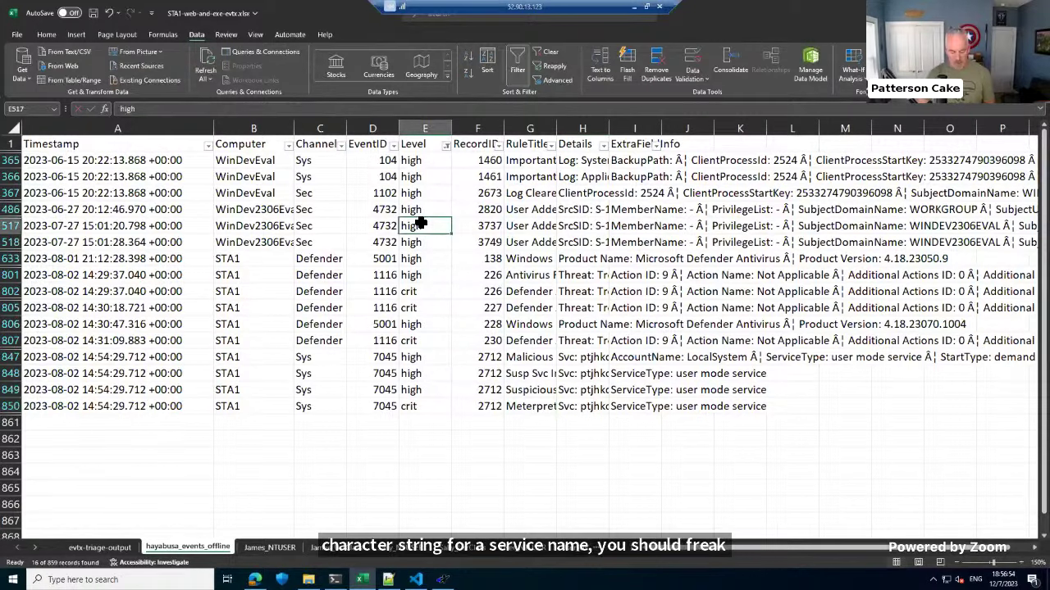
Find all occurrences of ptjhkc across the workbook, then return to the hayabusa_events_offline sheet.
{"action": "key", "text": "ctrl+f"}
{"action": "type", "text": "ptjhkc"}
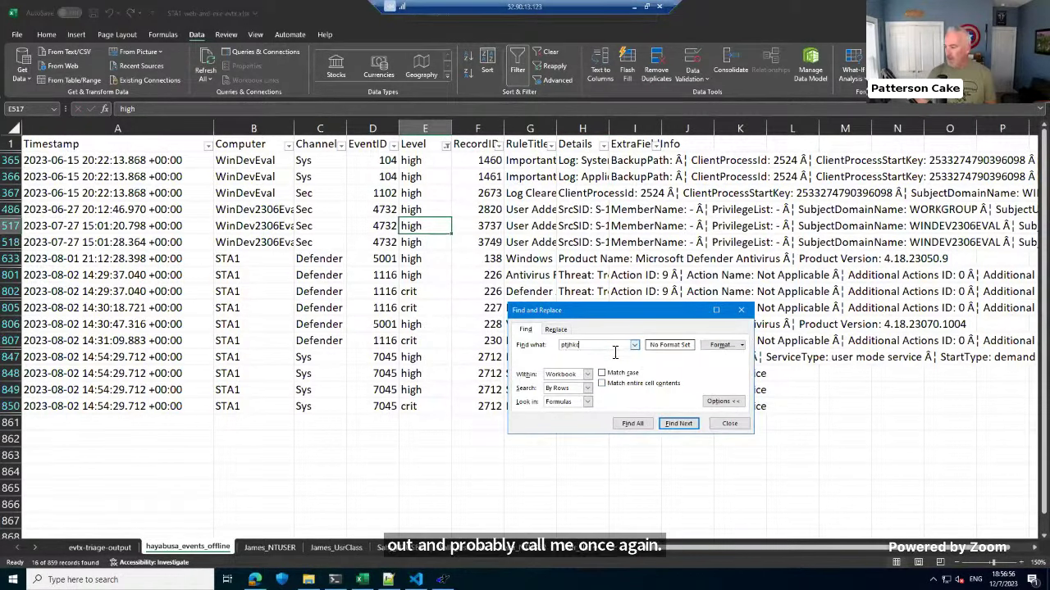
{"action": "left_click", "coordinate": [633, 423]}
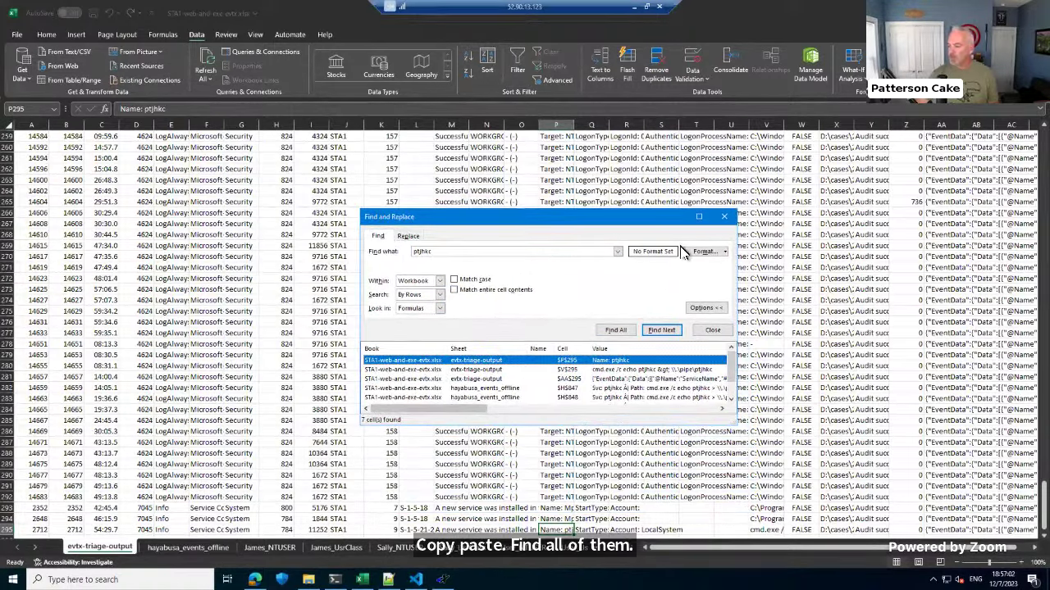
{"action": "left_click", "coordinate": [725, 219]}
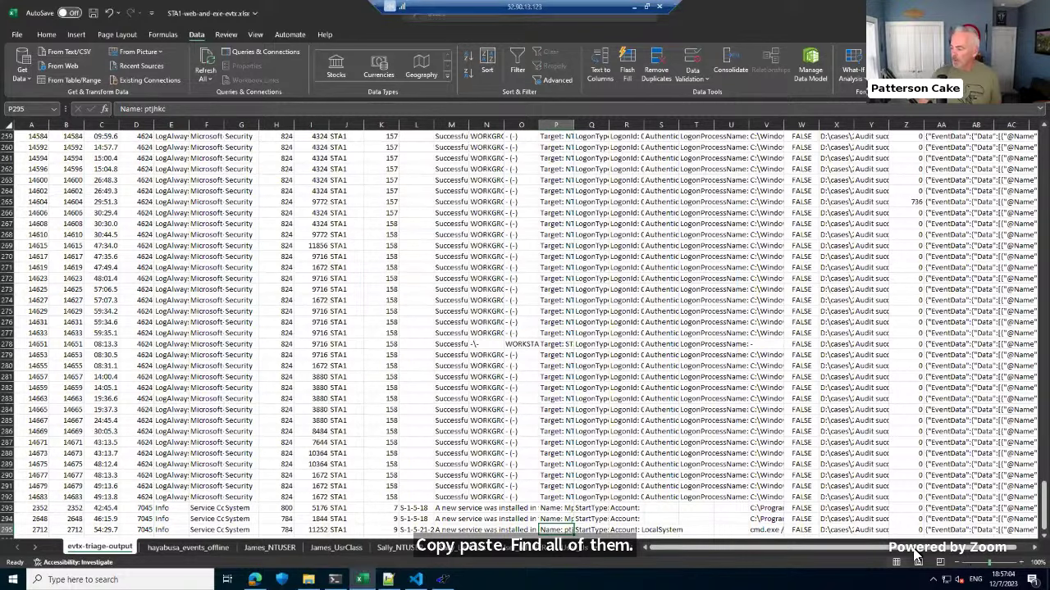
{"action": "left_click", "coordinate": [194, 547]}
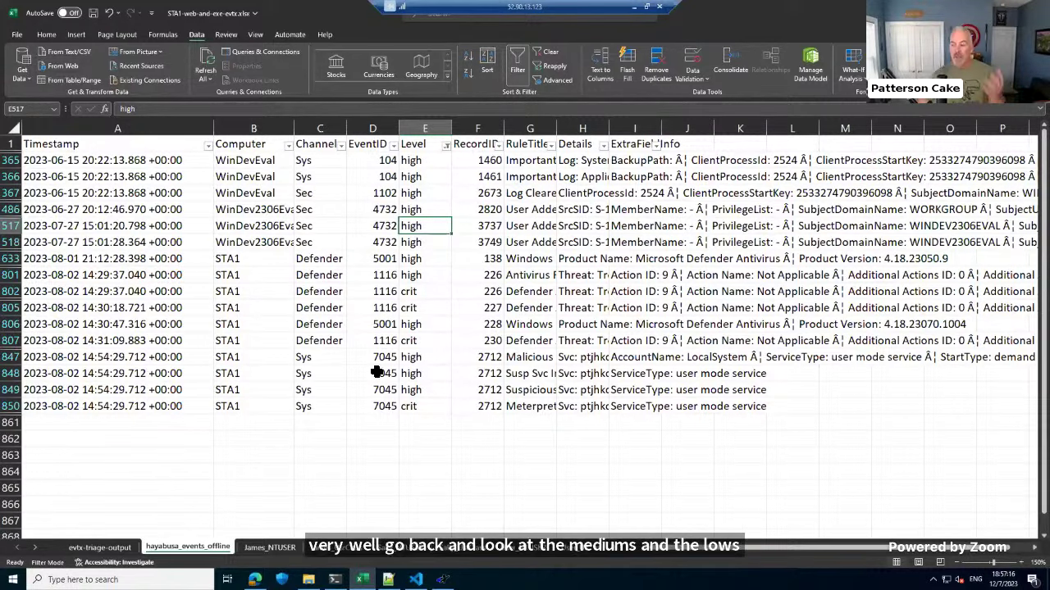
Turn on column filters for the whole evtx-triage-output sheet.
{"action": "left_click", "coordinate": [99, 548]}
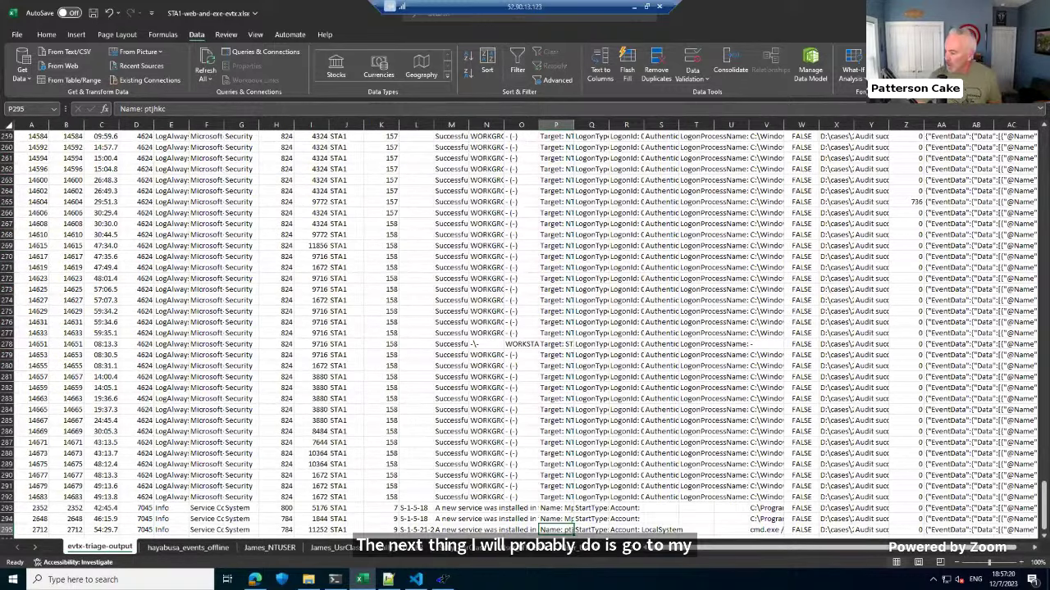
{"action": "scroll", "coordinate": [286, 317], "scroll_direction": "up", "scroll_amount": 2}
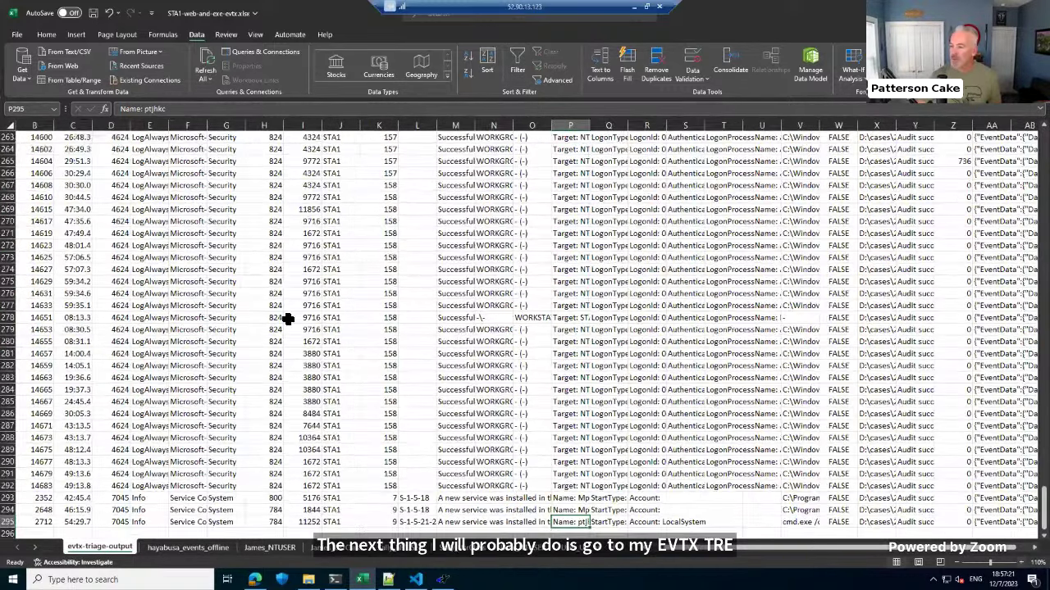
{"action": "scroll", "coordinate": [48, 209], "scroll_direction": "up", "scroll_amount": 8}
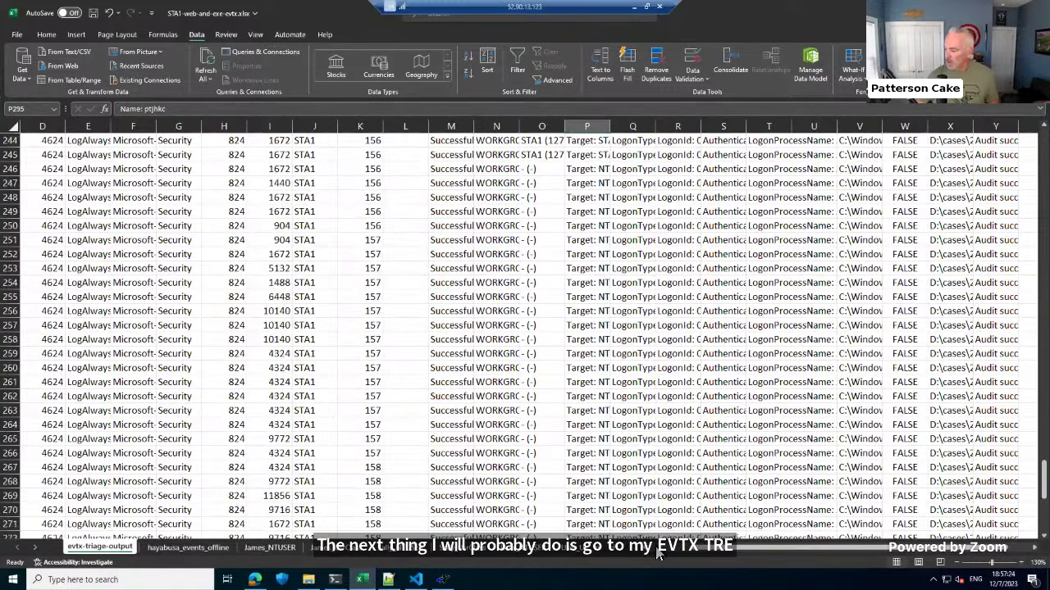
{"action": "scroll", "coordinate": [46, 183], "scroll_direction": "left", "scroll_amount": 2}
{"action": "scroll", "coordinate": [77, 260], "scroll_direction": "up", "scroll_amount": 20}
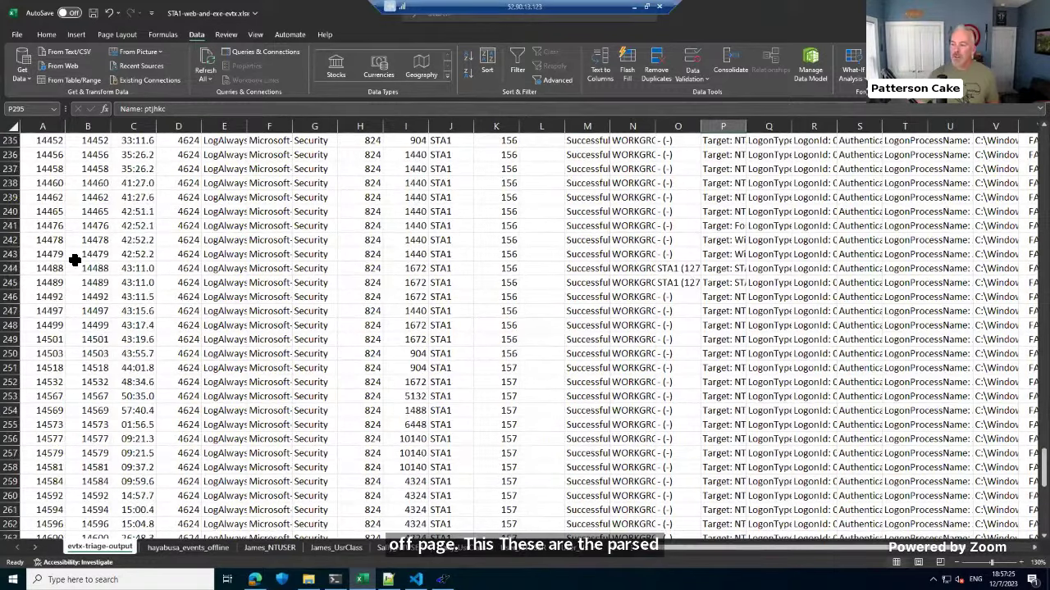
{"action": "left_click", "coordinate": [141, 156]}
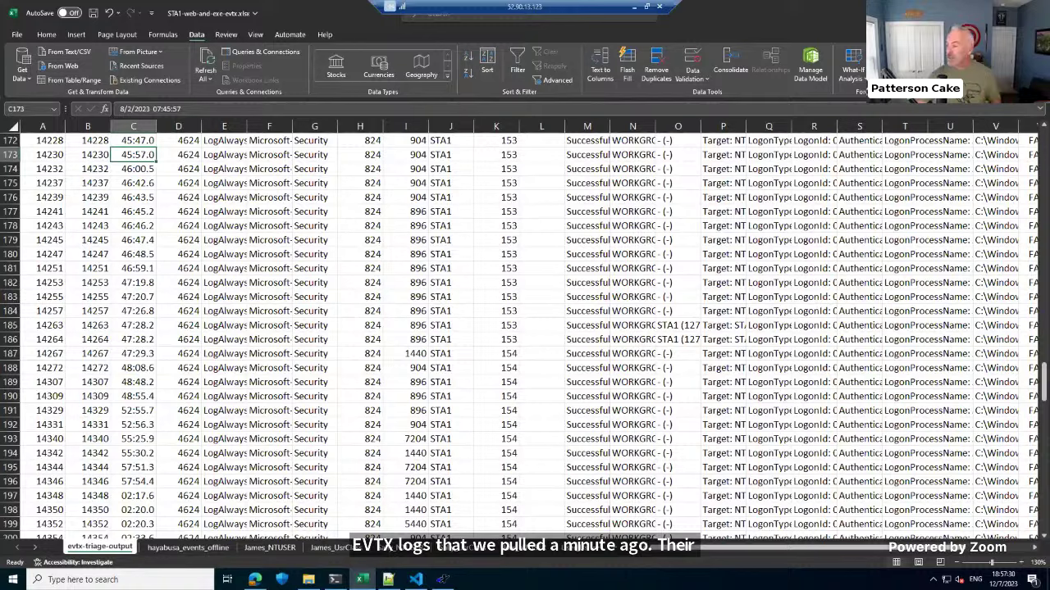
{"action": "scroll", "coordinate": [14, 131], "scroll_direction": "up", "scroll_amount": 20}
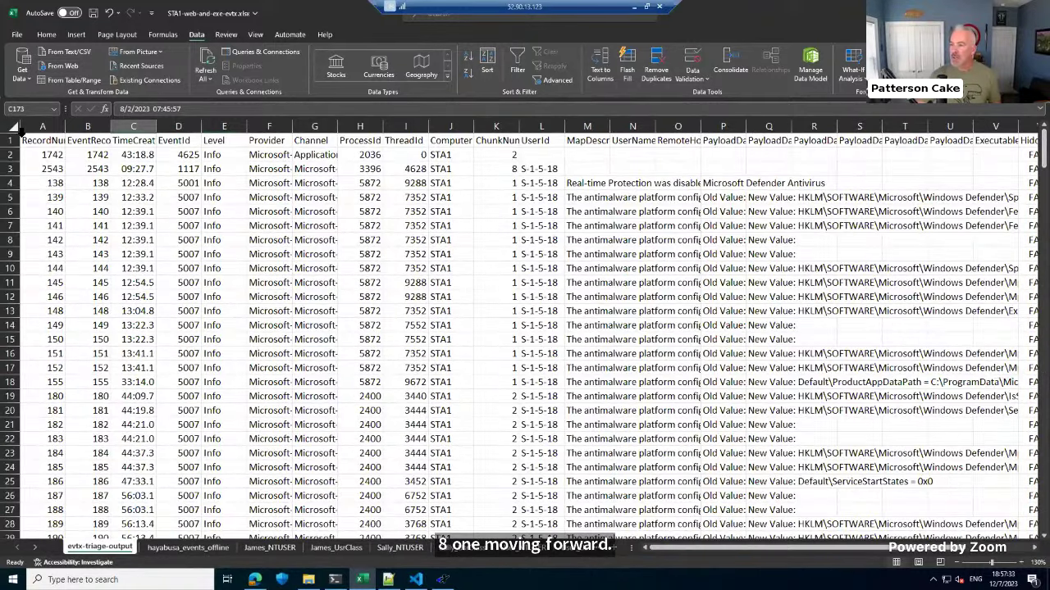
{"action": "left_click", "coordinate": [13, 128]}
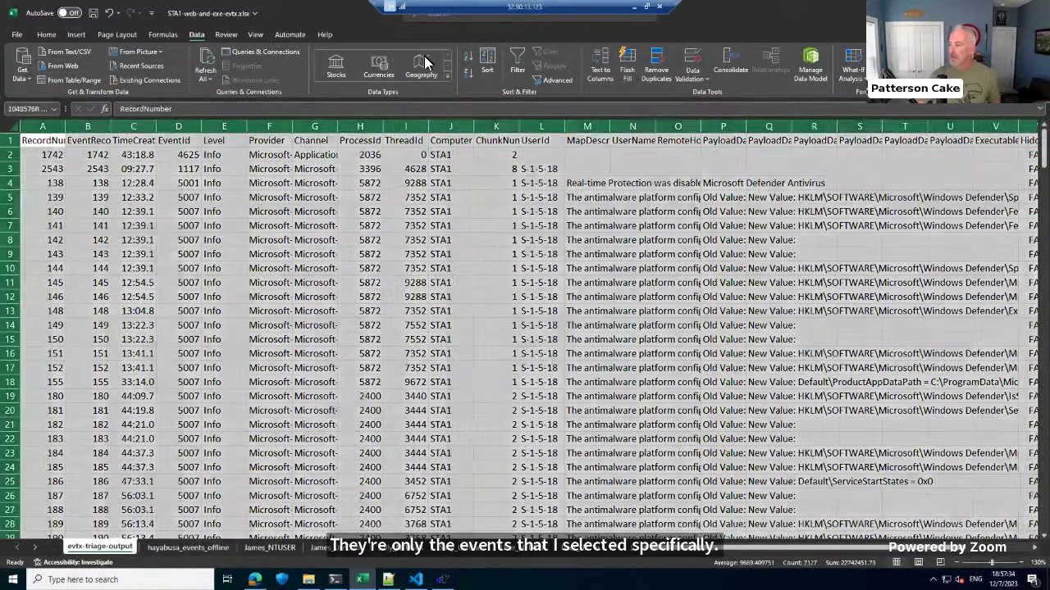
{"action": "left_click", "coordinate": [513, 69]}
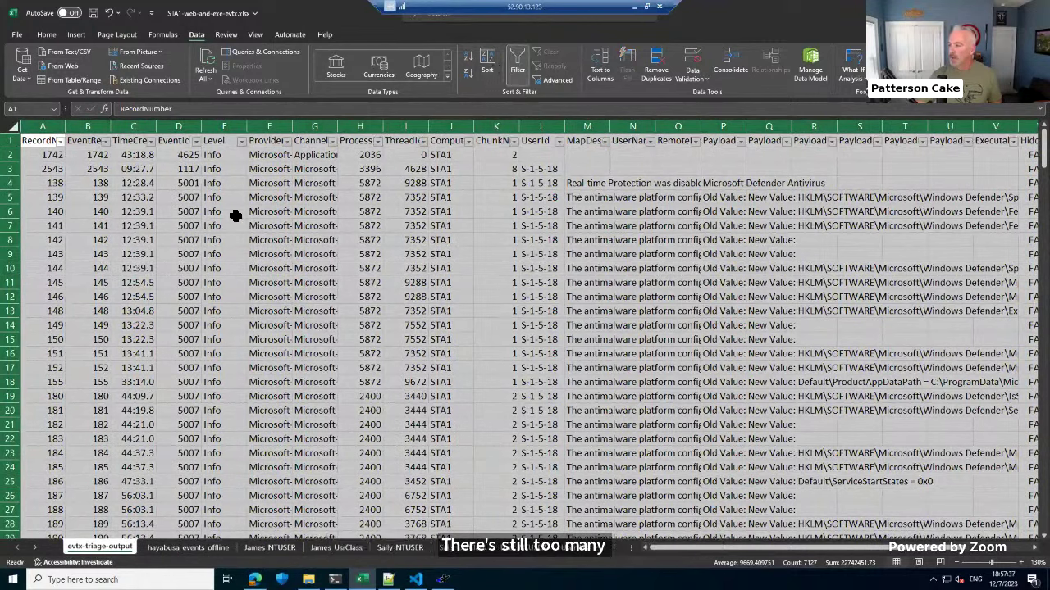
Sort the evtx-triage-output records by TimeCreated, smallest to largest.
{"action": "left_click", "coordinate": [487, 65]}
{"action": "left_click", "coordinate": [506, 263]}
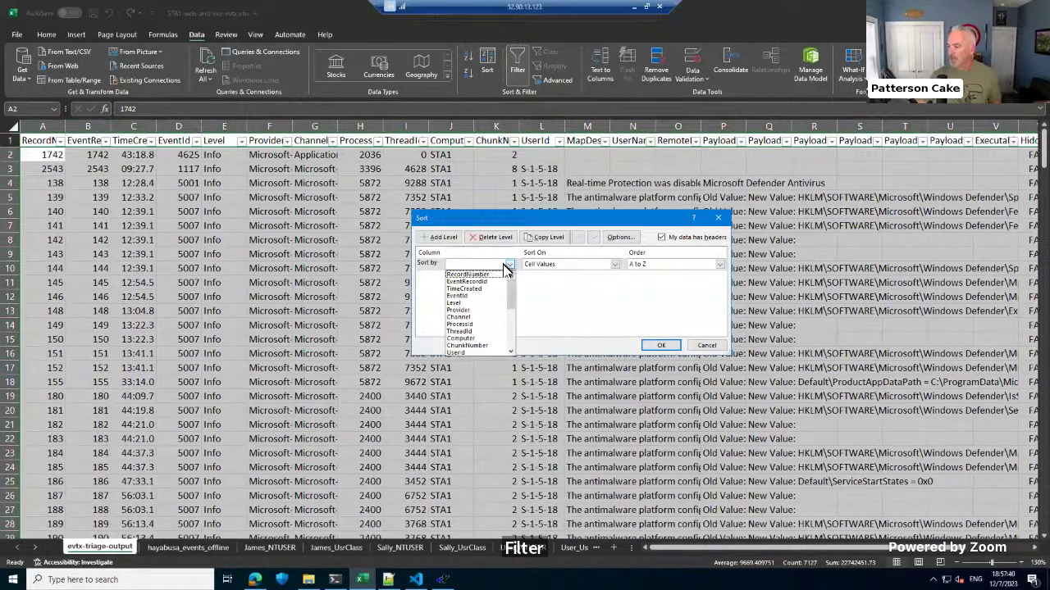
{"action": "left_click", "coordinate": [469, 291]}
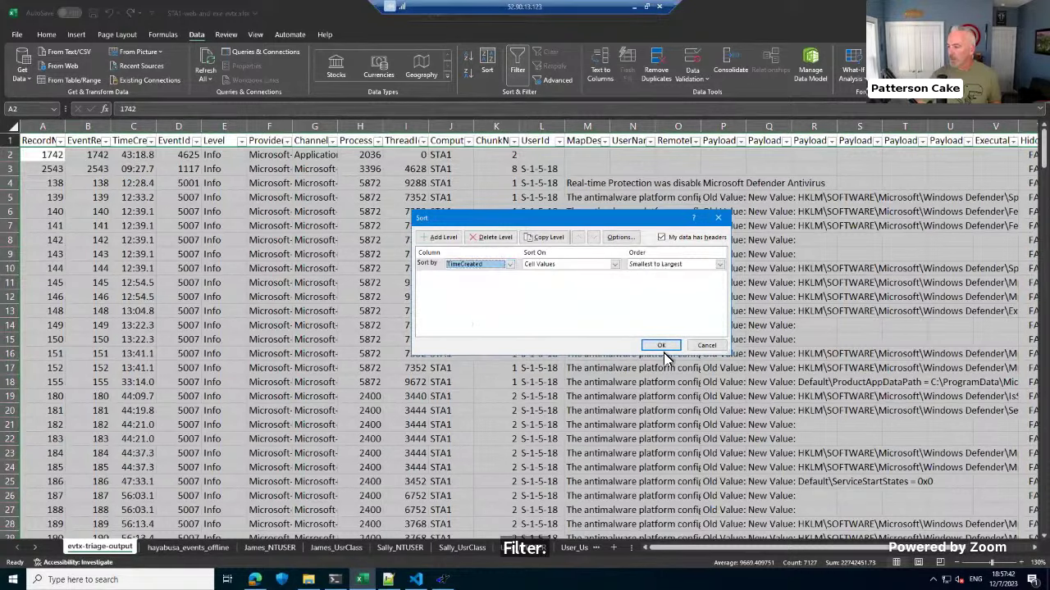
{"action": "left_click", "coordinate": [662, 346]}
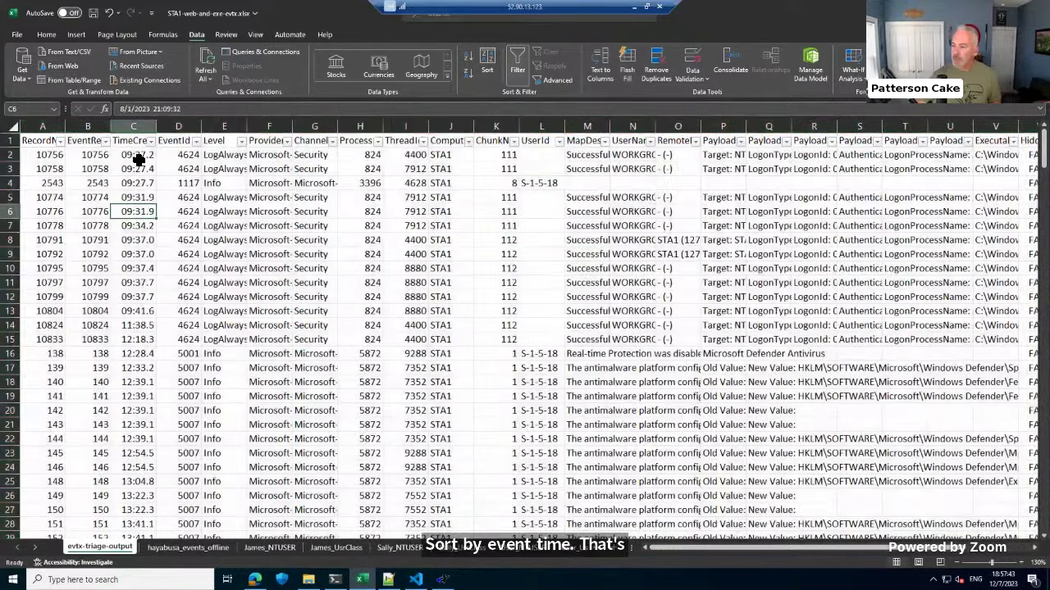
Filter the EventId column to exclude events 4624, 4625 and 5007.
{"action": "left_click", "coordinate": [196, 141]}
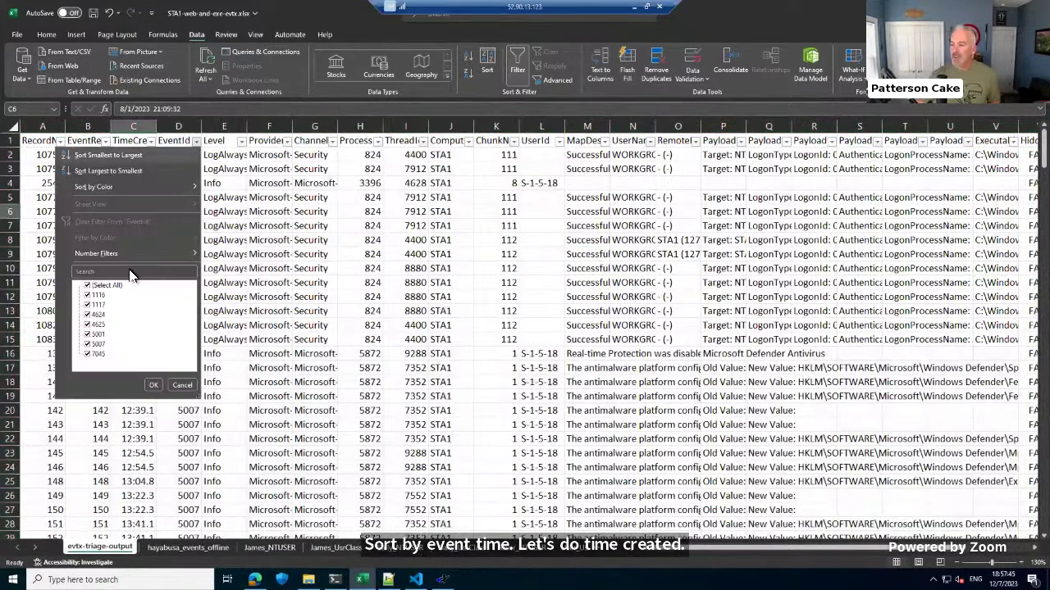
{"action": "left_click", "coordinate": [91, 315]}
{"action": "left_click", "coordinate": [94, 325]}
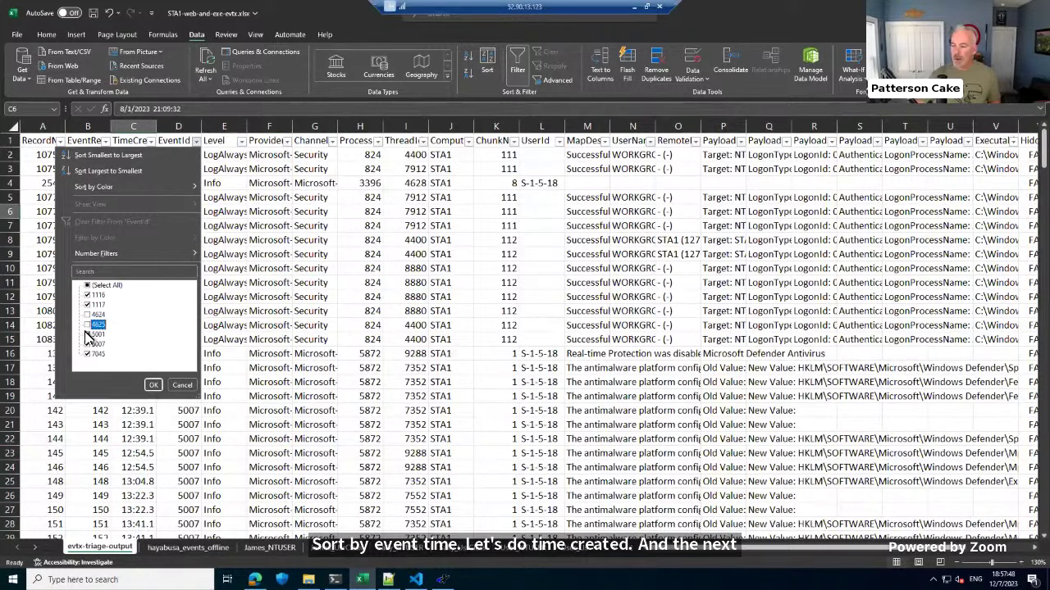
{"action": "left_click", "coordinate": [154, 385]}
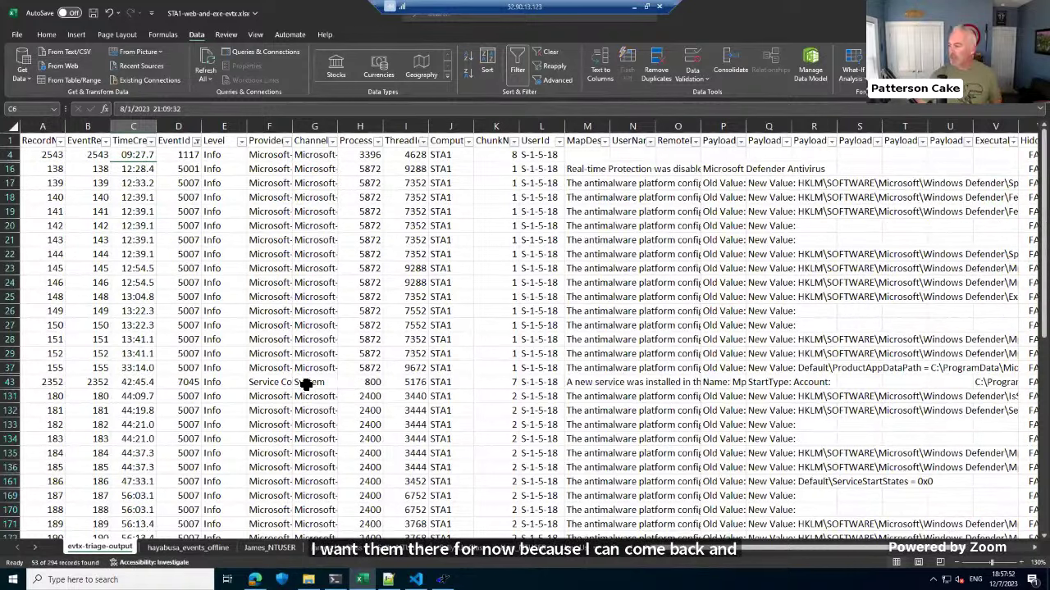
{"action": "left_click", "coordinate": [196, 141]}
{"action": "left_click", "coordinate": [89, 346]}
{"action": "left_click", "coordinate": [154, 386]}
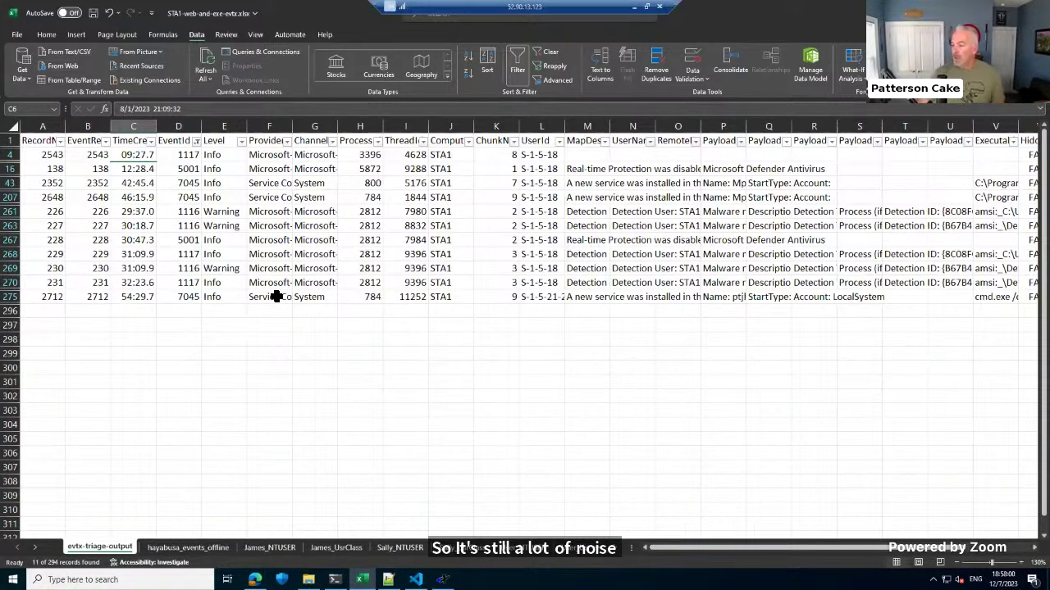
Examine the filtered service installation (7045) and Defender (1117, 5001) events.
{"action": "left_click", "coordinate": [174, 296]}
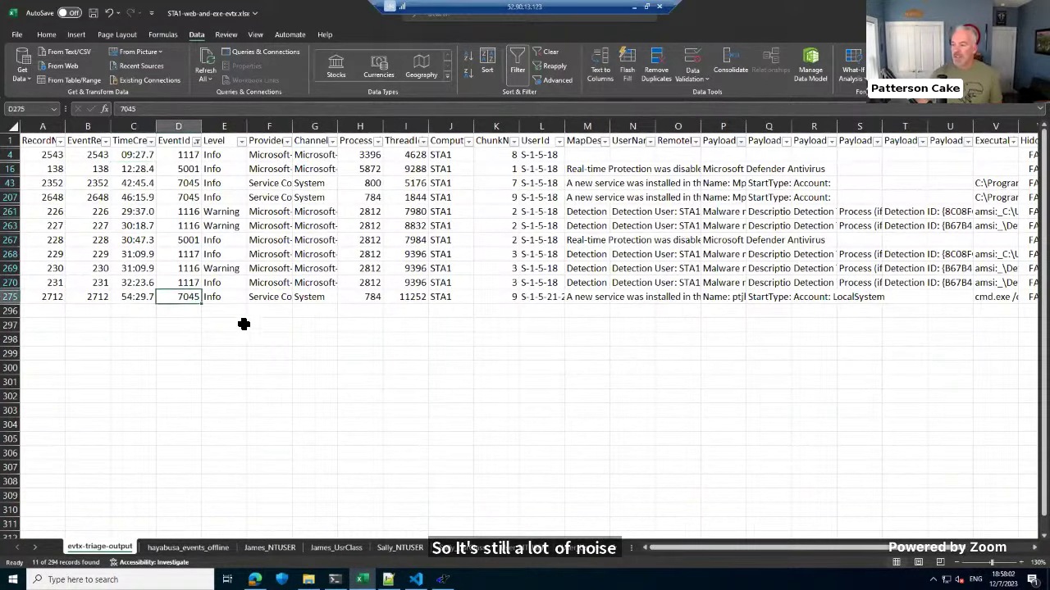
{"action": "left_click", "coordinate": [181, 283]}
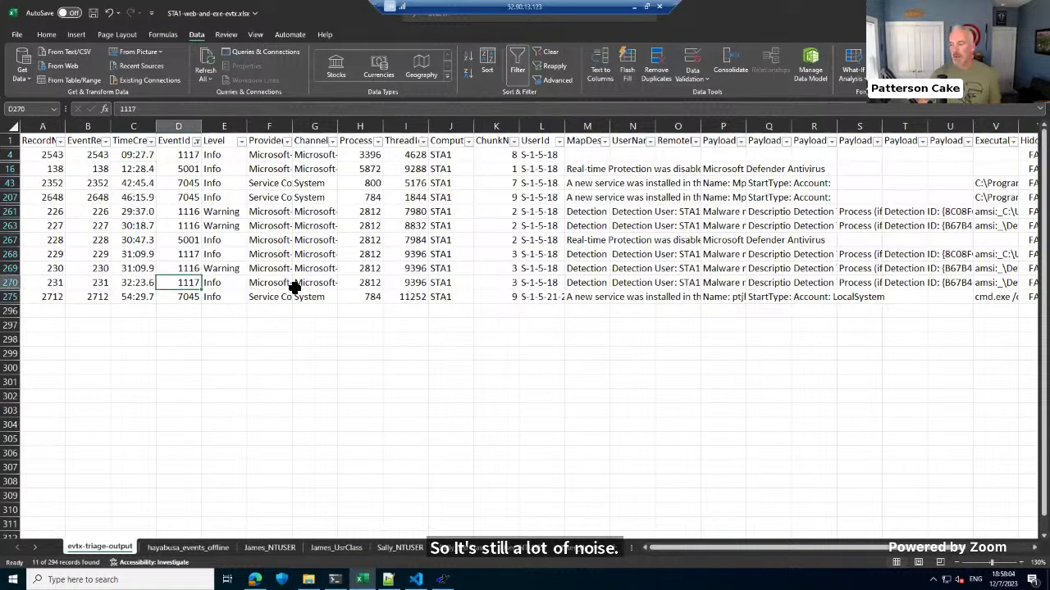
{"action": "left_click", "coordinate": [191, 198]}
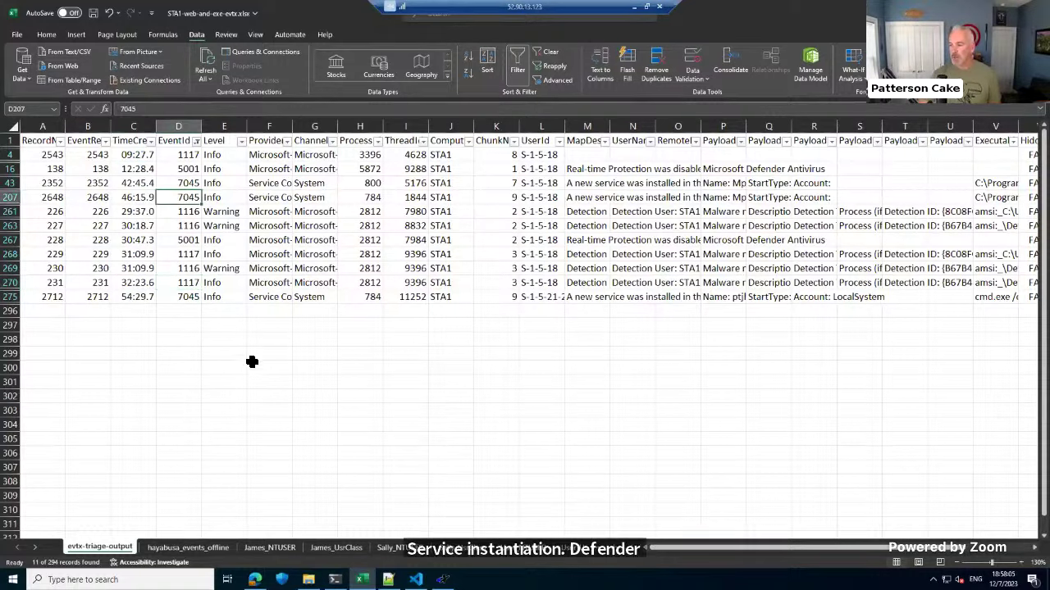
{"action": "left_click", "coordinate": [579, 169]}
{"action": "left_click", "coordinate": [186, 168]}
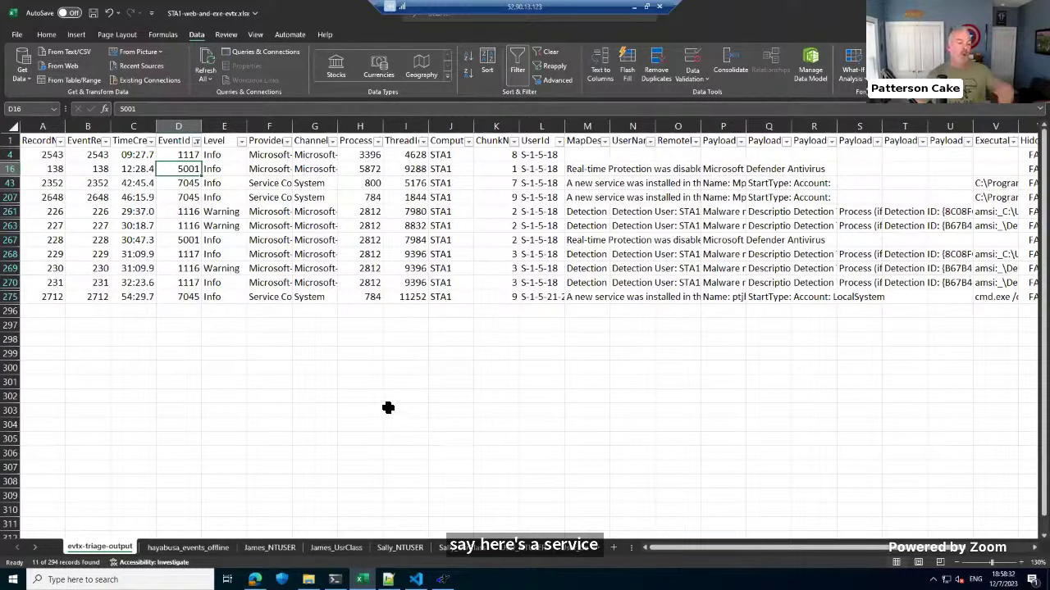
Open STA1-mft_filelisting_executable_files.csv from the kape_output folder and widen its FullPath column.
{"action": "left_click", "coordinate": [308, 580]}
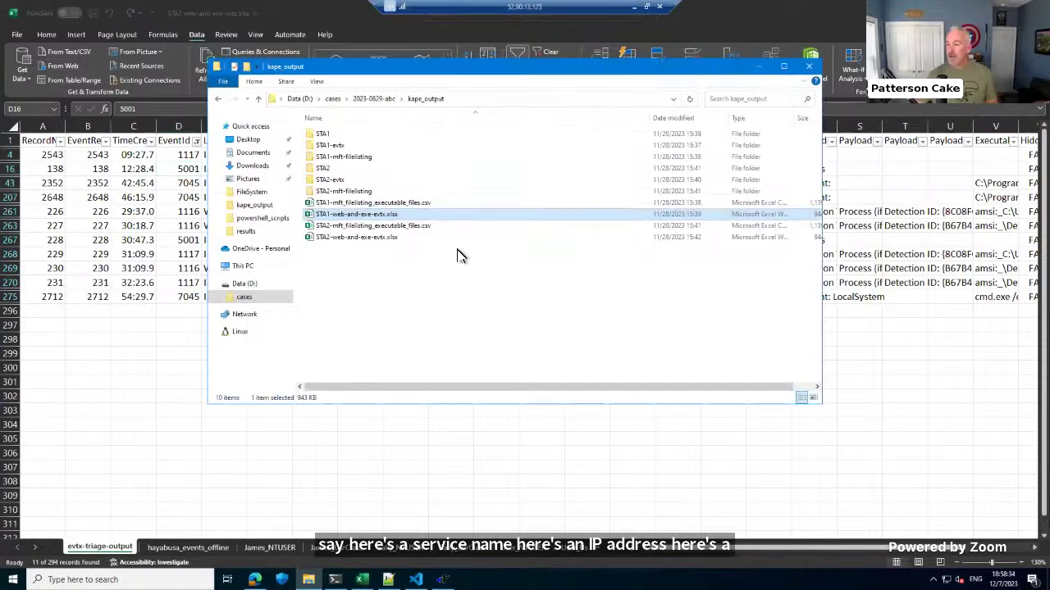
{"action": "left_click", "coordinate": [447, 290]}
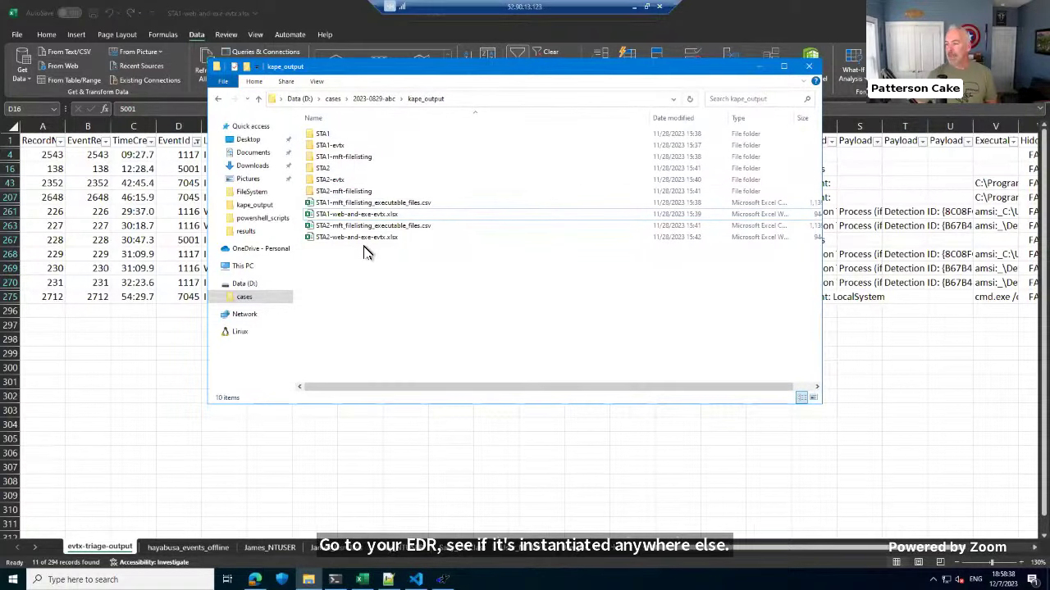
{"action": "left_click", "coordinate": [379, 205]}
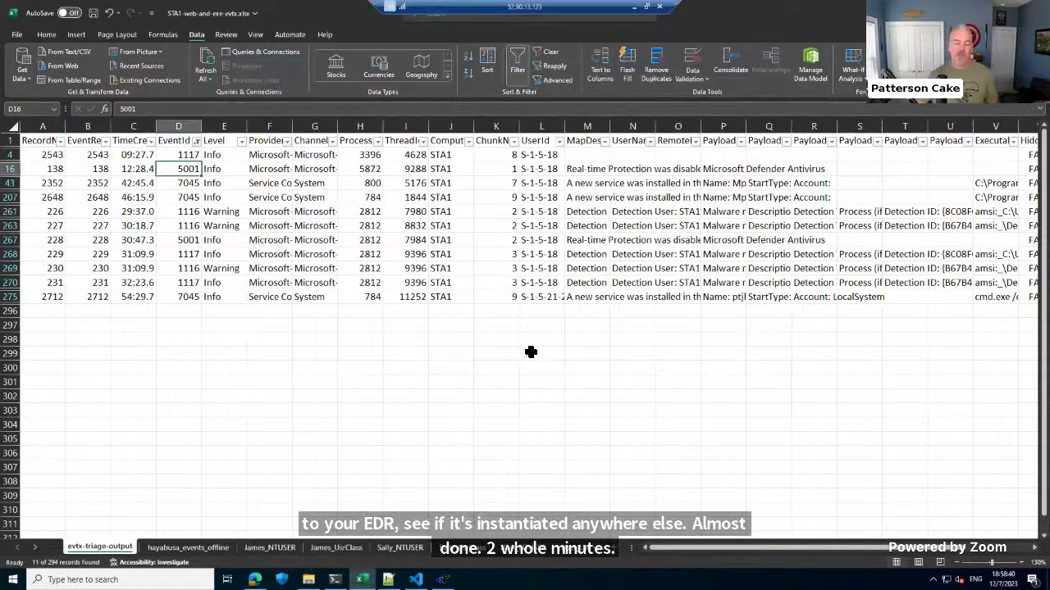
{"action": "key", "text": "alt+Tab"}
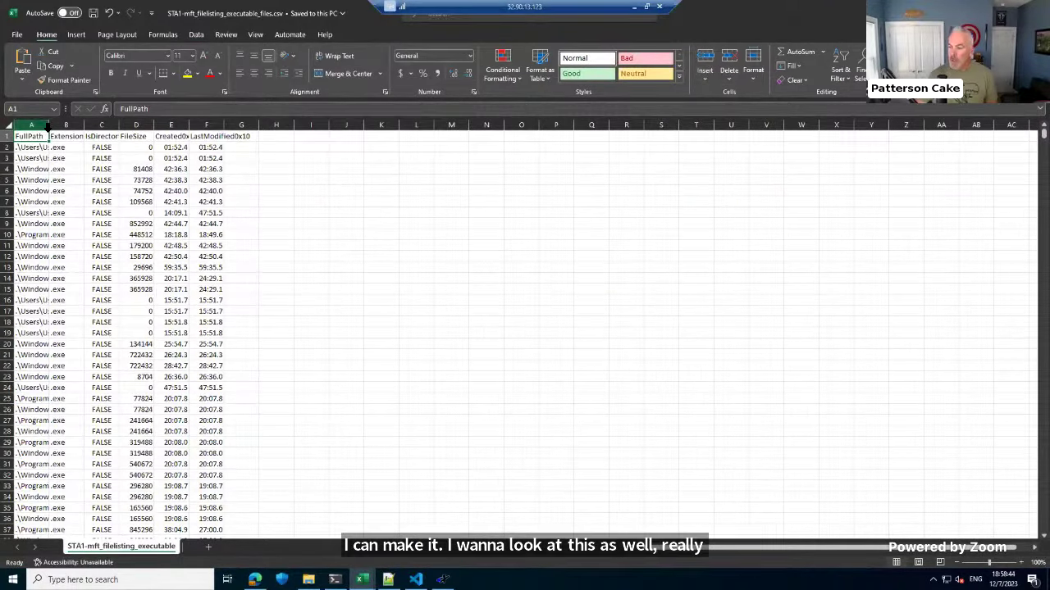
{"action": "left_click_drag", "start_coordinate": [48, 125], "coordinate": [131, 123]}
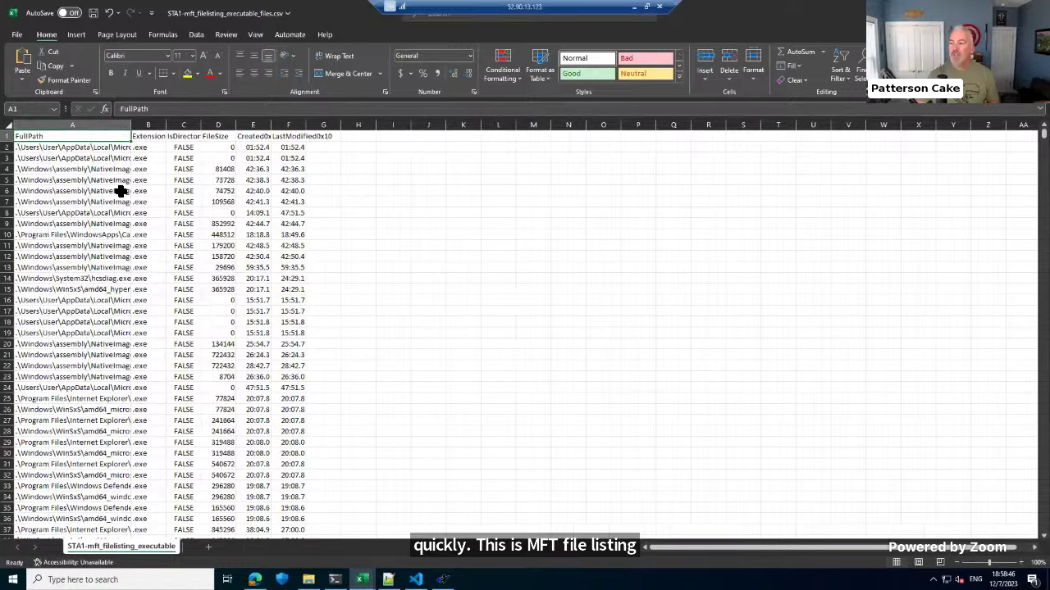
Switch to Visual Studio Code and find the line in Kape Rapid Traige Excel Rev2.ps1 that filters the MFT file listing by extension.
{"action": "left_click", "coordinate": [416, 580]}
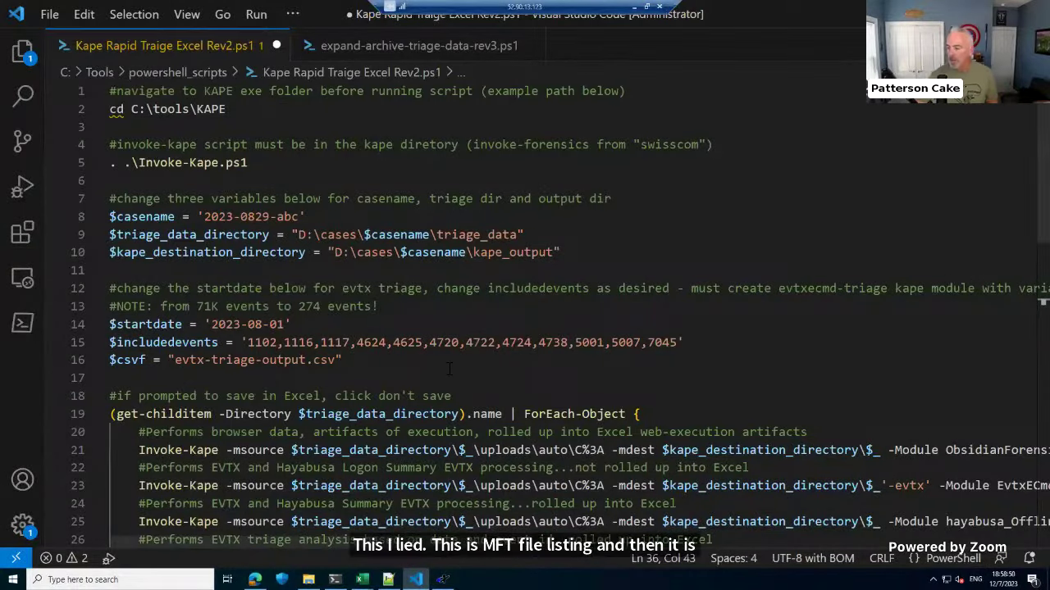
{"action": "scroll", "coordinate": [450, 366], "scroll_direction": "down", "scroll_amount": 3}
{"action": "scroll", "coordinate": [450, 366], "scroll_direction": "down", "scroll_amount": 2}
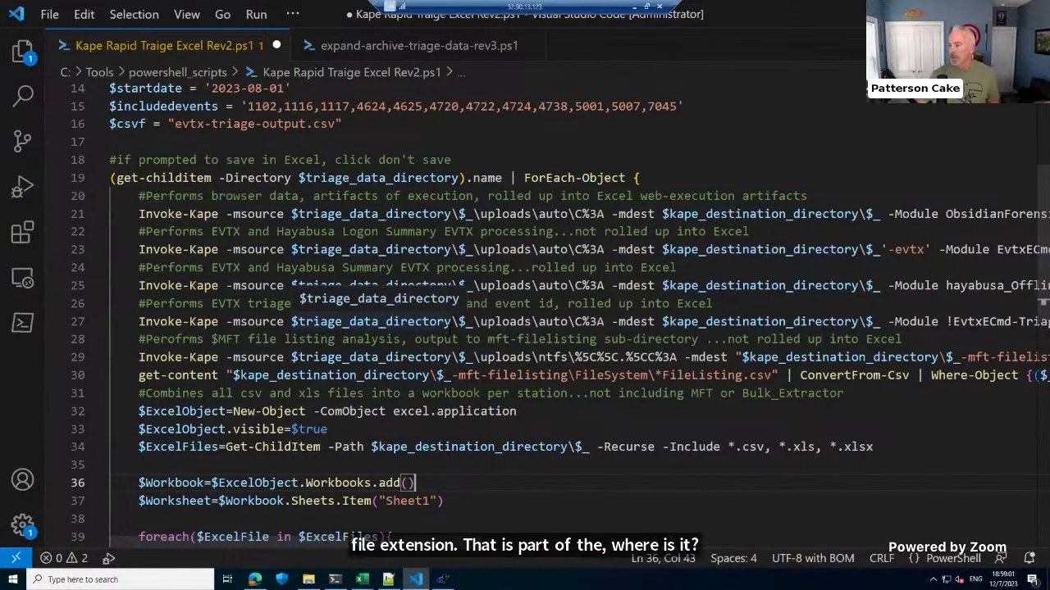
{"action": "scroll", "coordinate": [449, 330], "scroll_direction": "up", "scroll_amount": 3}
{"action": "scroll", "coordinate": [449, 334], "scroll_direction": "down", "scroll_amount": 4}
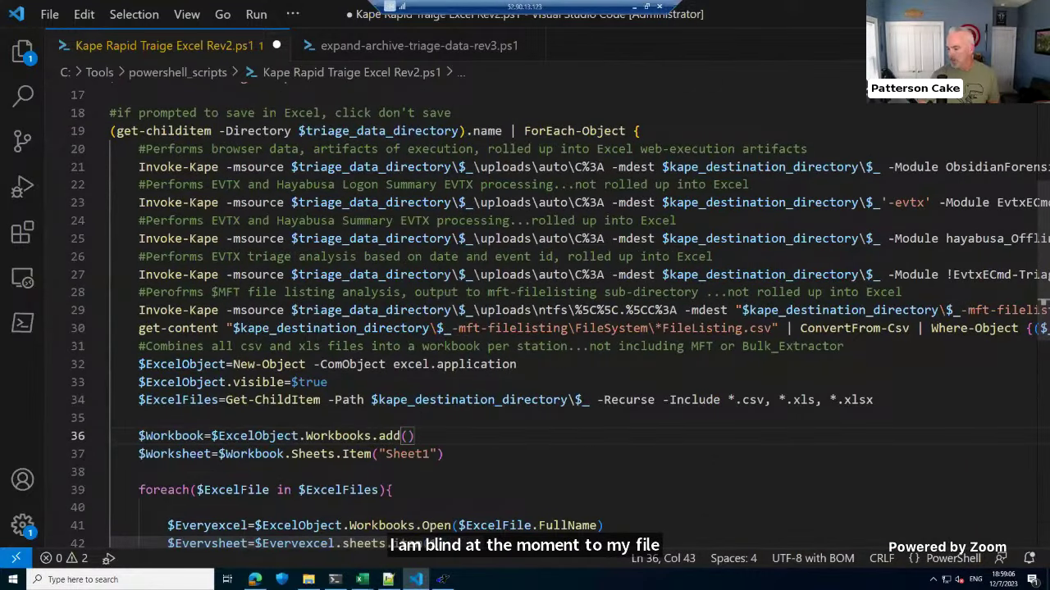
{"action": "scroll", "coordinate": [239, 541], "scroll_direction": "right", "scroll_amount": 2}
{"action": "scroll", "coordinate": [243, 545], "scroll_direction": "right", "scroll_amount": 3}
{"action": "scroll", "coordinate": [283, 565], "scroll_direction": "right", "scroll_amount": 6}
{"action": "scroll", "coordinate": [282, 564], "scroll_direction": "left", "scroll_amount": 5}
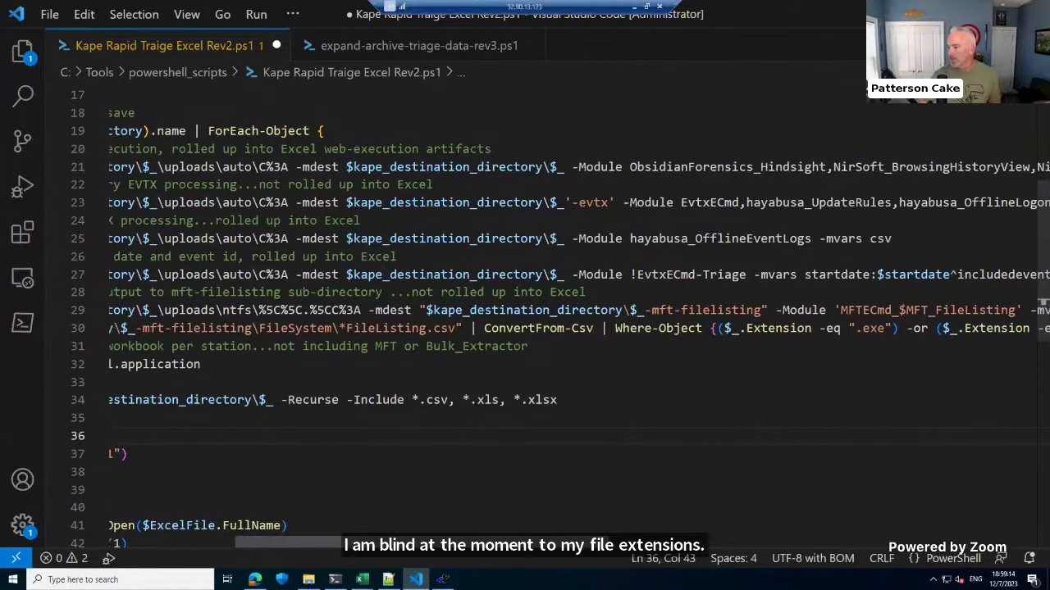
{"action": "scroll", "coordinate": [578, 328], "scroll_direction": "right", "scroll_amount": 7}
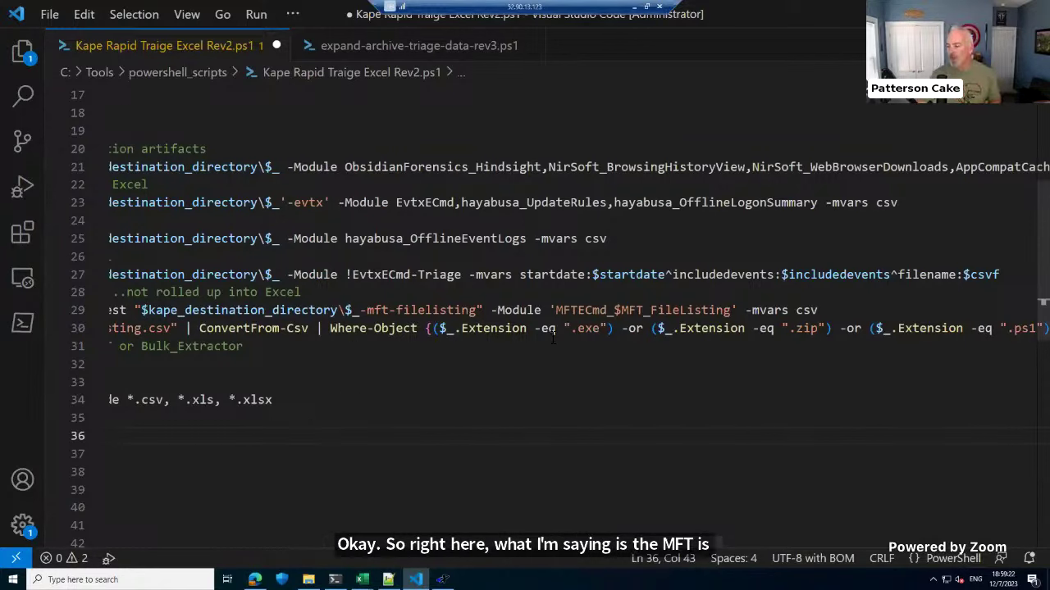
Highlight the .exe, .zip and .ps1 extension conditions in the script's Where-Object filter on line 30.
{"action": "left_click_drag", "start_coordinate": [573, 328], "coordinate": [608, 328]}
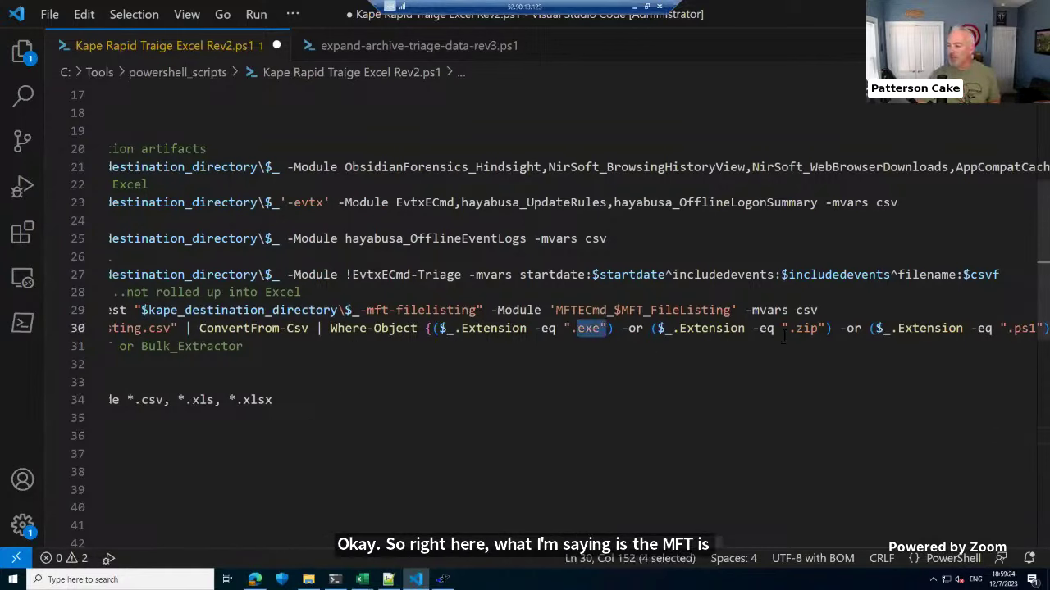
{"action": "left_click_drag", "start_coordinate": [788, 330], "coordinate": [827, 330]}
{"action": "left_click_drag", "start_coordinate": [1015, 330], "coordinate": [1037, 329]}
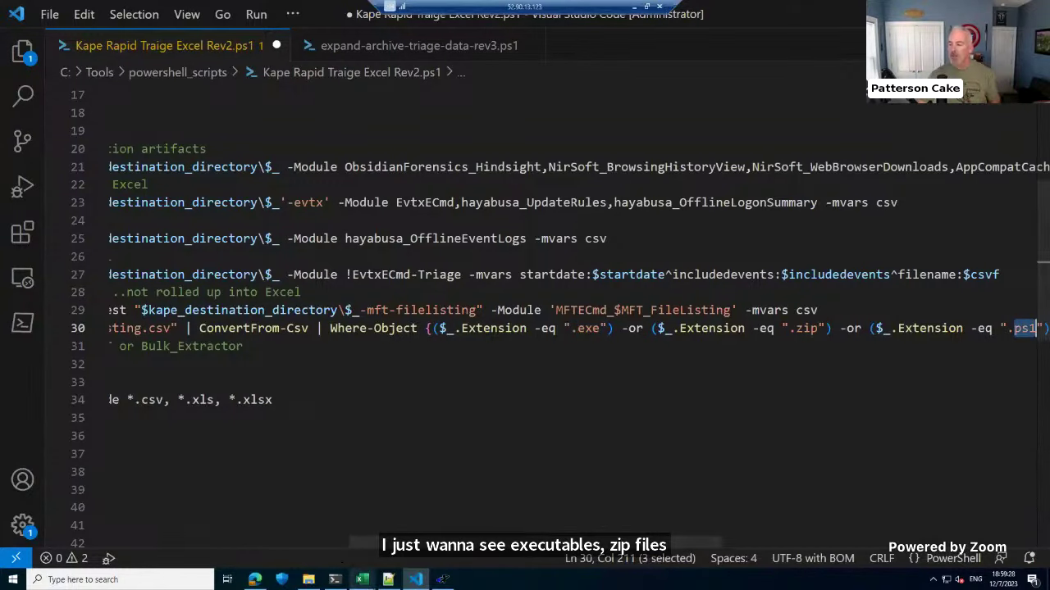
Switch back to STA1-mft_filelisting_executable_files.csv in Excel and widen the FullPath column.
{"action": "left_click", "coordinate": [361, 580]}
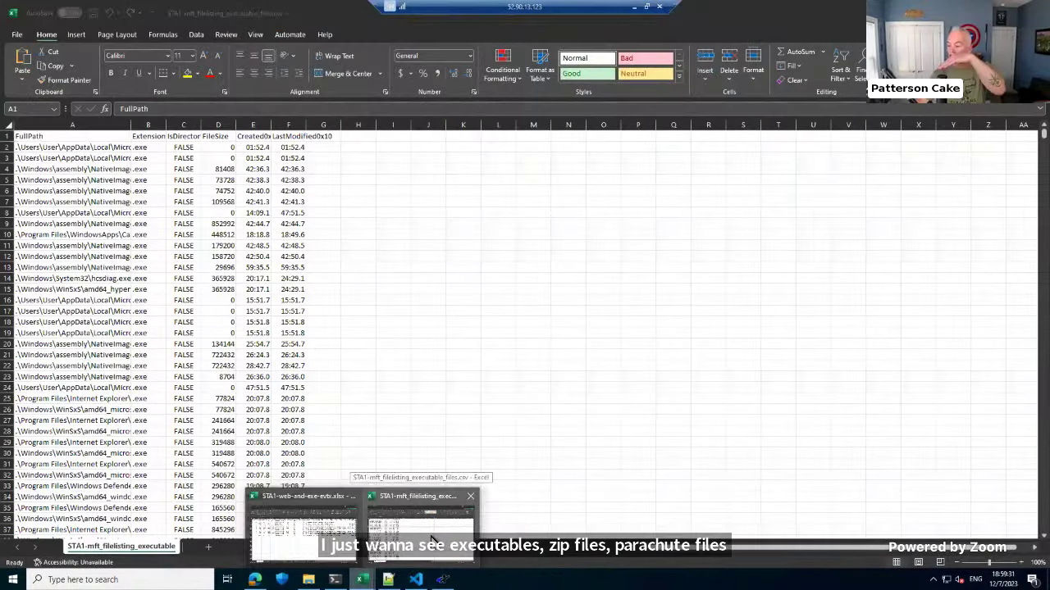
{"action": "left_click", "coordinate": [428, 546]}
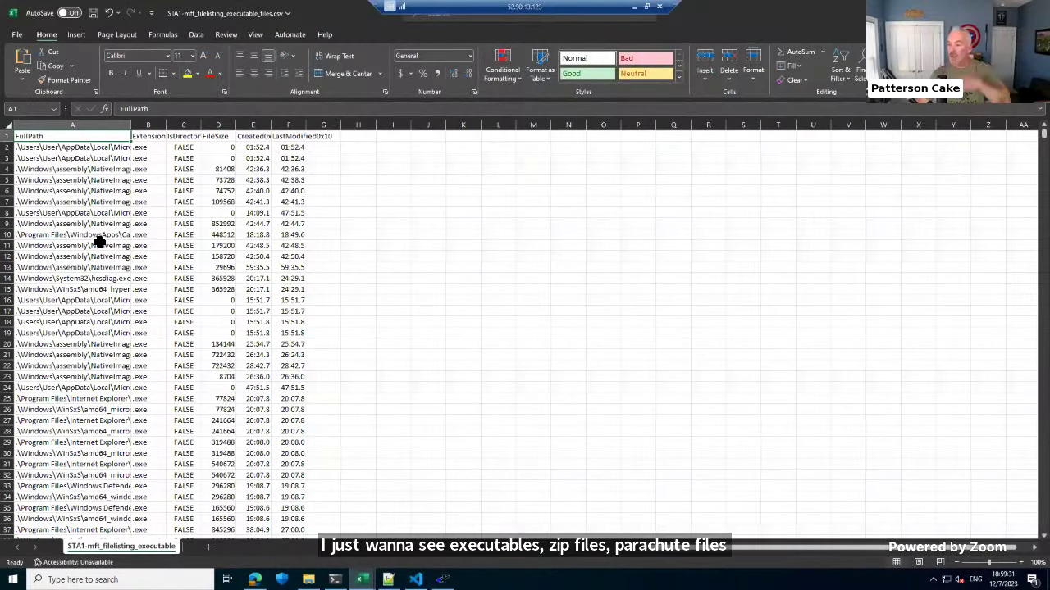
{"action": "left_click", "coordinate": [76, 157]}
{"action": "left_click_drag", "start_coordinate": [129, 124], "coordinate": [161, 128]}
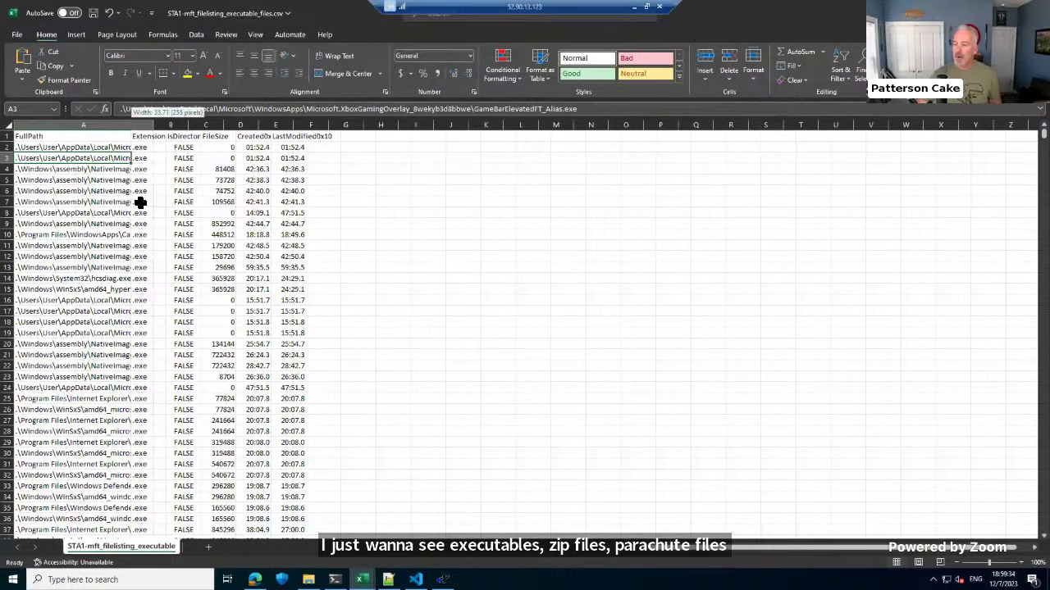
{"action": "left_click", "coordinate": [122, 185]}
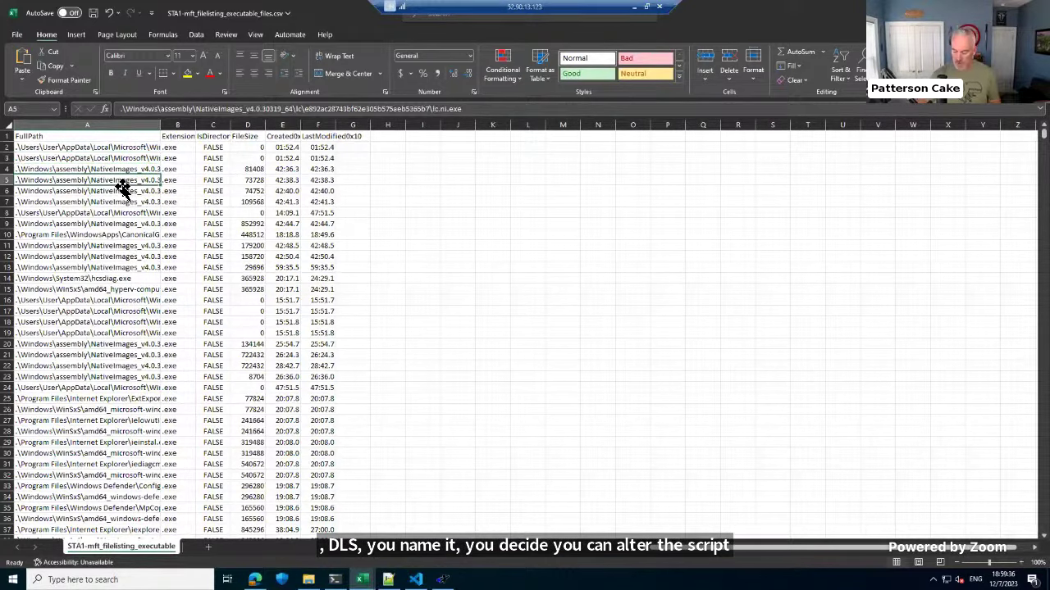
Go to the last entry of the MFT file listing to check its extent, and return to the header row.
{"action": "key", "text": "ctrl+Down"}
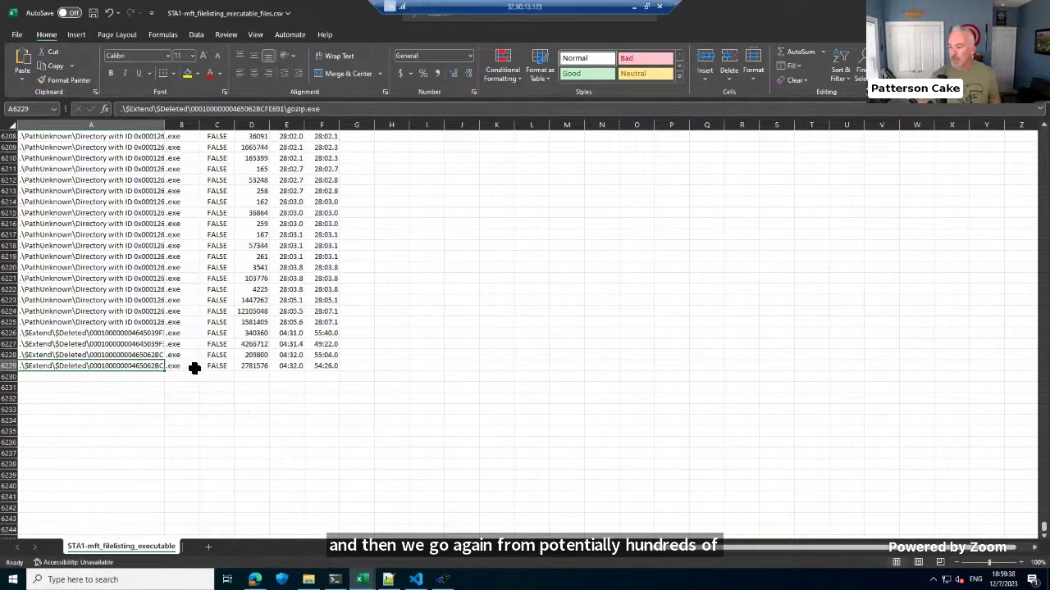
{"action": "scroll", "coordinate": [946, 432], "scroll_direction": "up", "scroll_amount": 4}
{"action": "scroll", "coordinate": [411, 166], "scroll_direction": "up", "scroll_amount": 20}
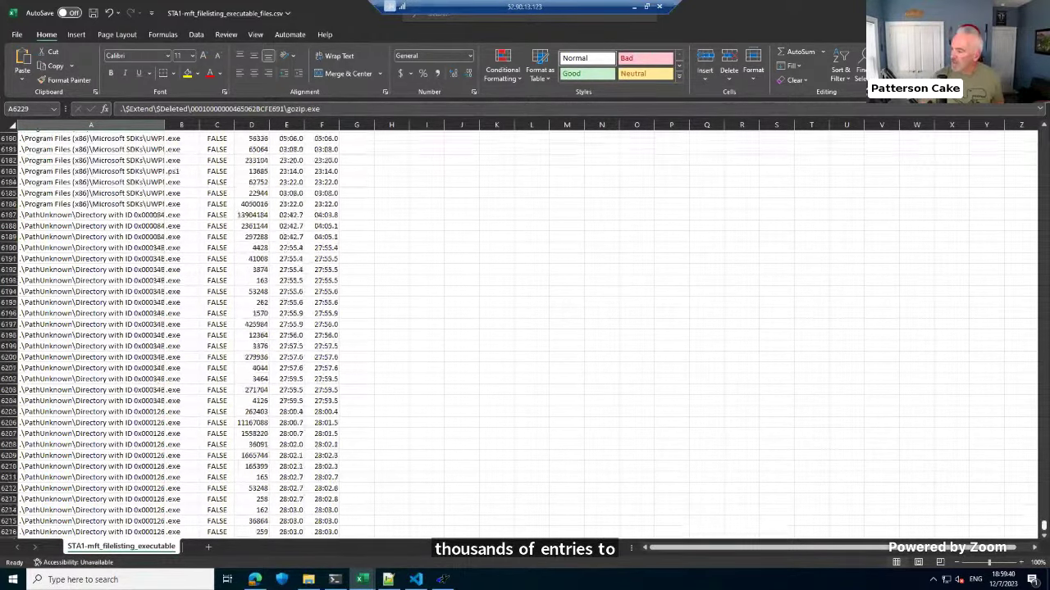
{"action": "scroll", "coordinate": [411, 167], "scroll_direction": "up", "scroll_amount": 10}
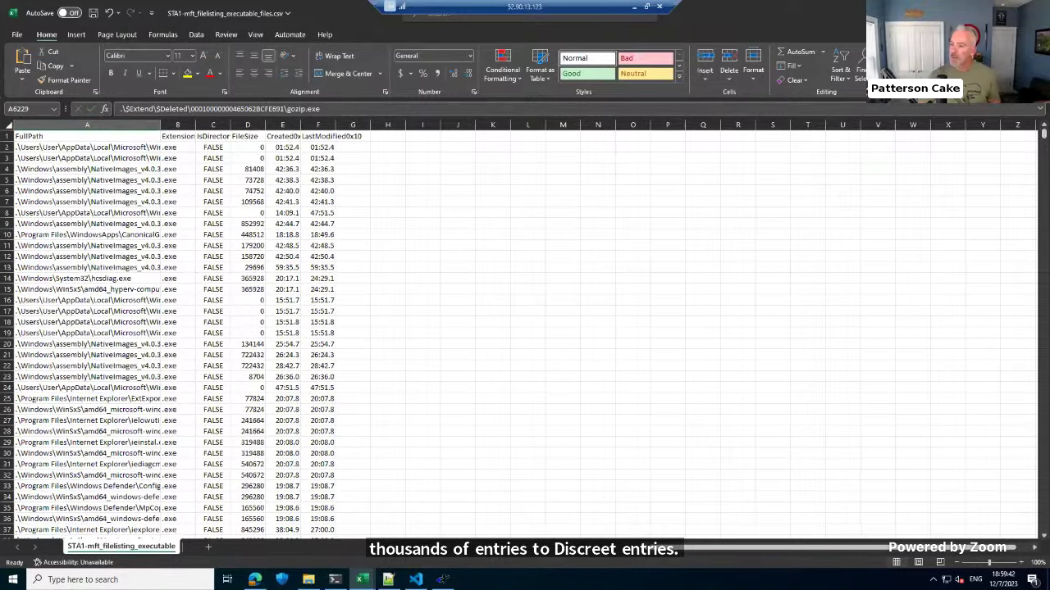
Turn on filters for the whole MFT listing and widen the FullPath column further.
{"action": "left_click", "coordinate": [6, 125]}
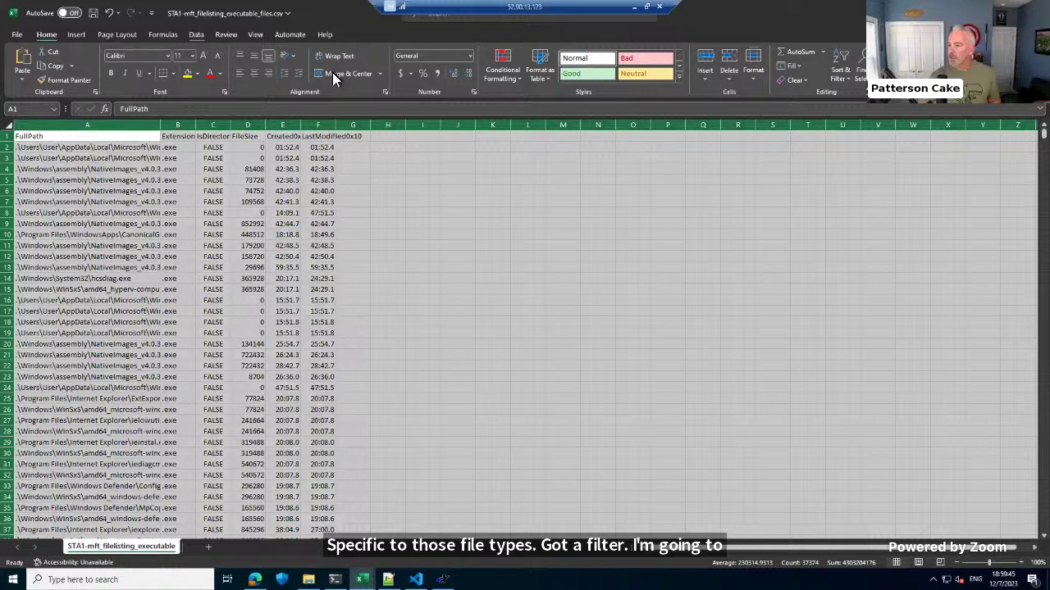
{"action": "key", "text": "alt+a"}
{"action": "left_click", "coordinate": [511, 67]}
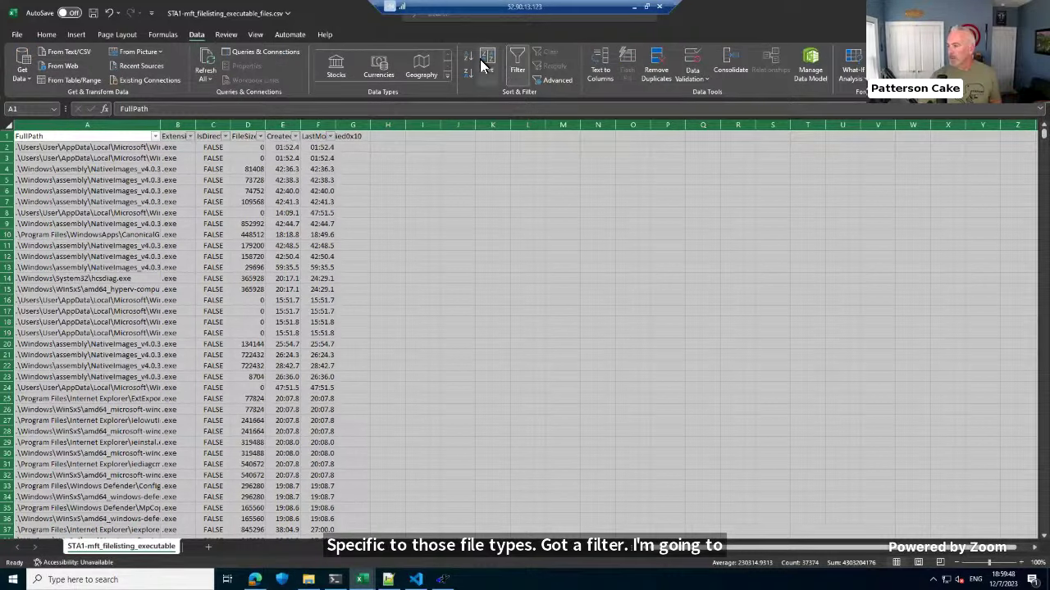
{"action": "left_click", "coordinate": [439, 167]}
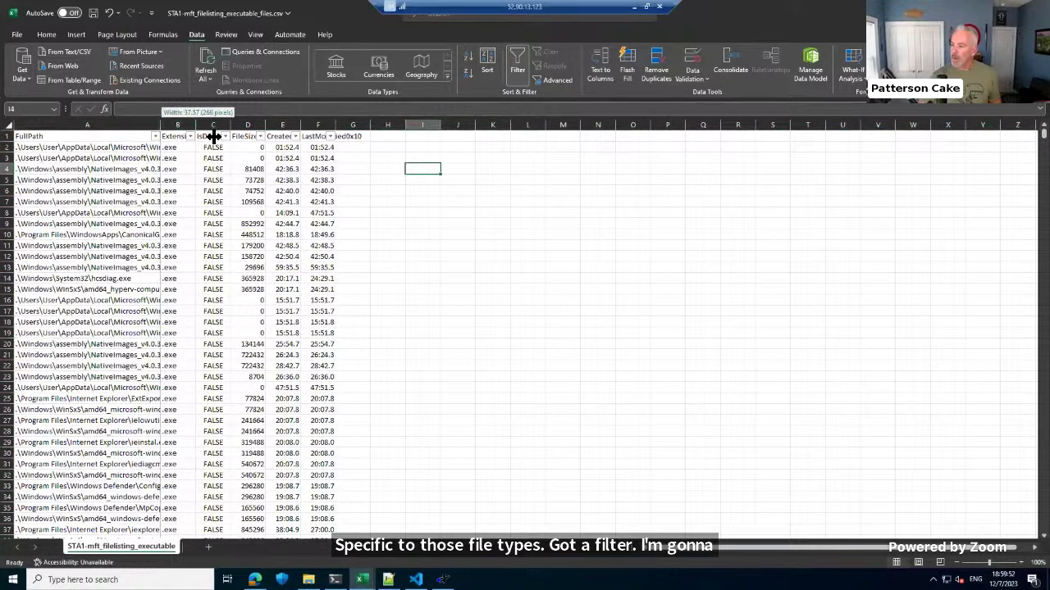
{"action": "double_click", "coordinate": [160, 125]}
{"action": "scroll", "coordinate": [424, 253], "scroll_direction": "down", "scroll_amount": 2}
{"action": "scroll", "coordinate": [389, 268], "scroll_direction": "up", "scroll_amount": 2}
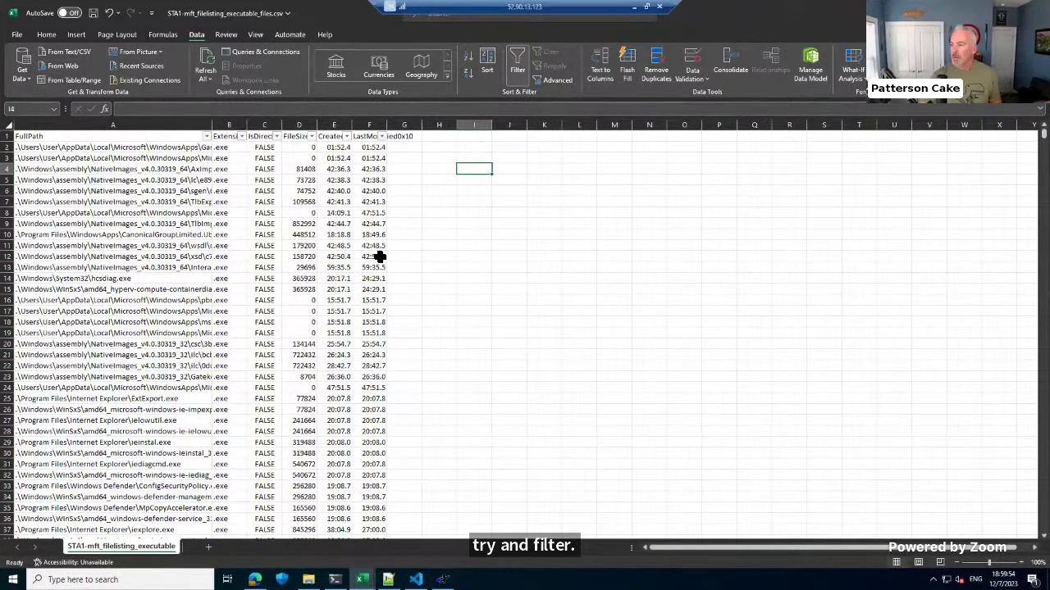
Sort the entire MFT listing by LastModified0x10, smallest to largest.
{"action": "left_click", "coordinate": [8, 125]}
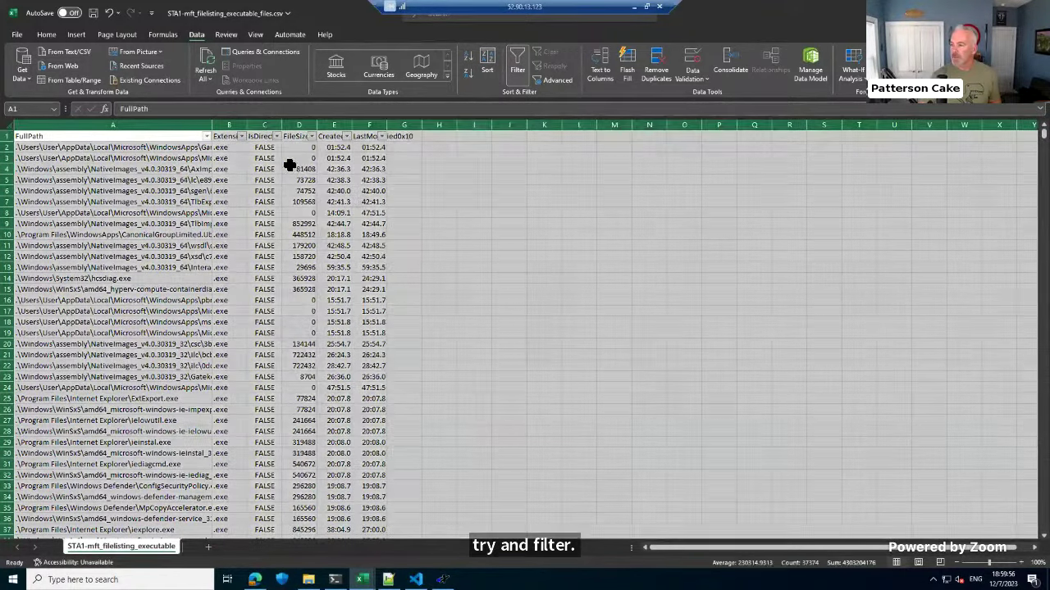
{"action": "left_click", "coordinate": [487, 64]}
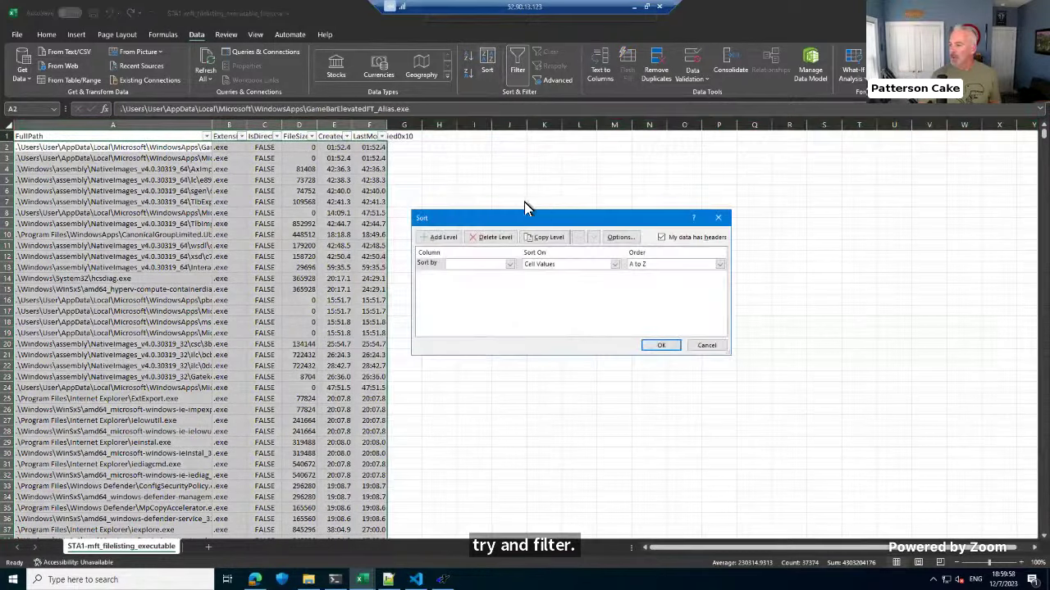
{"action": "left_click", "coordinate": [509, 264]}
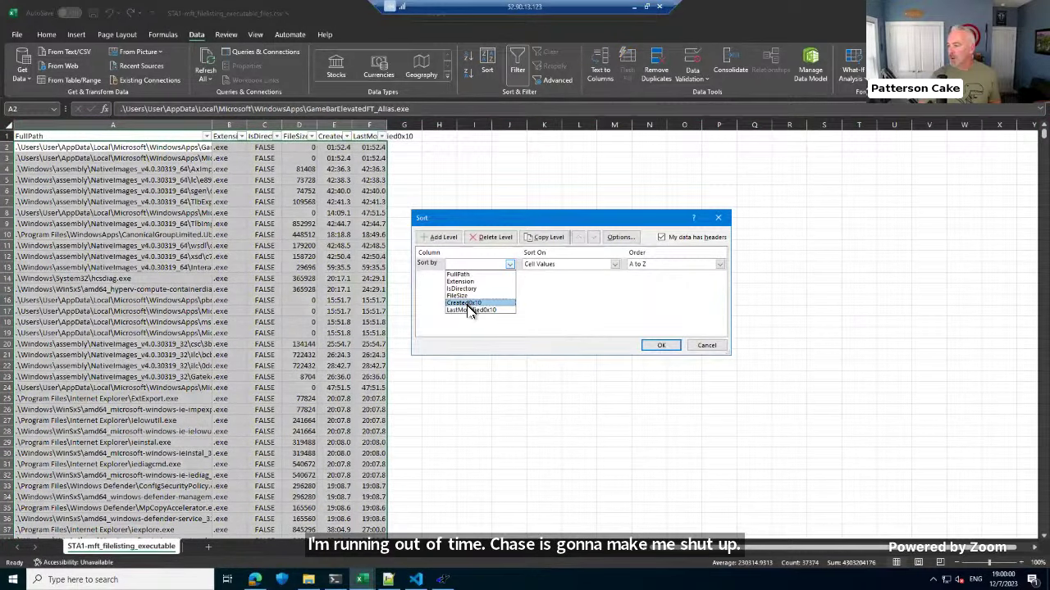
{"action": "left_click", "coordinate": [474, 310]}
{"action": "left_click", "coordinate": [656, 345]}
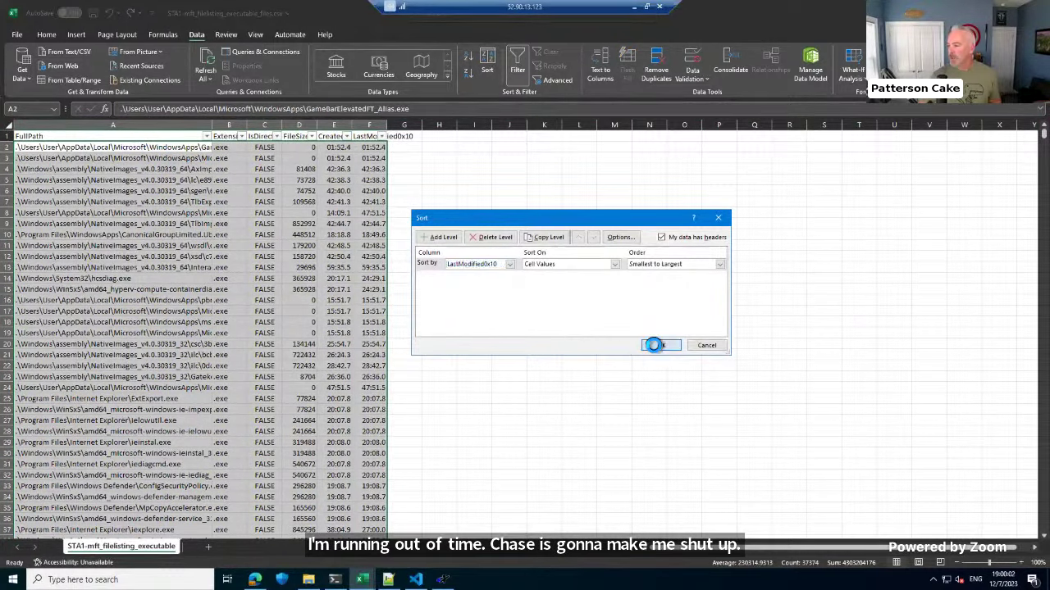
Go to the end of the sorted listing, widen the FullPath column and inspect zip.zip and 401k_forms.doc.ps1 in the user's Downloads folder.
{"action": "left_click", "coordinate": [267, 301]}
{"action": "key", "text": "ctrl+Down"}
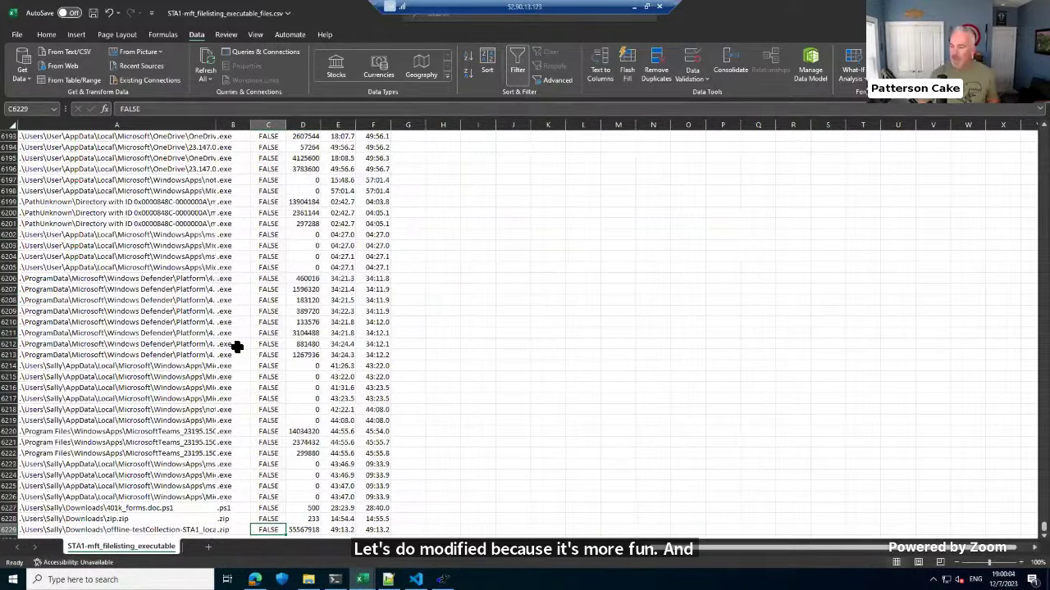
{"action": "left_click_drag", "start_coordinate": [231, 468], "coordinate": [230, 396]}
{"action": "left_click_drag", "start_coordinate": [215, 125], "coordinate": [340, 440]}
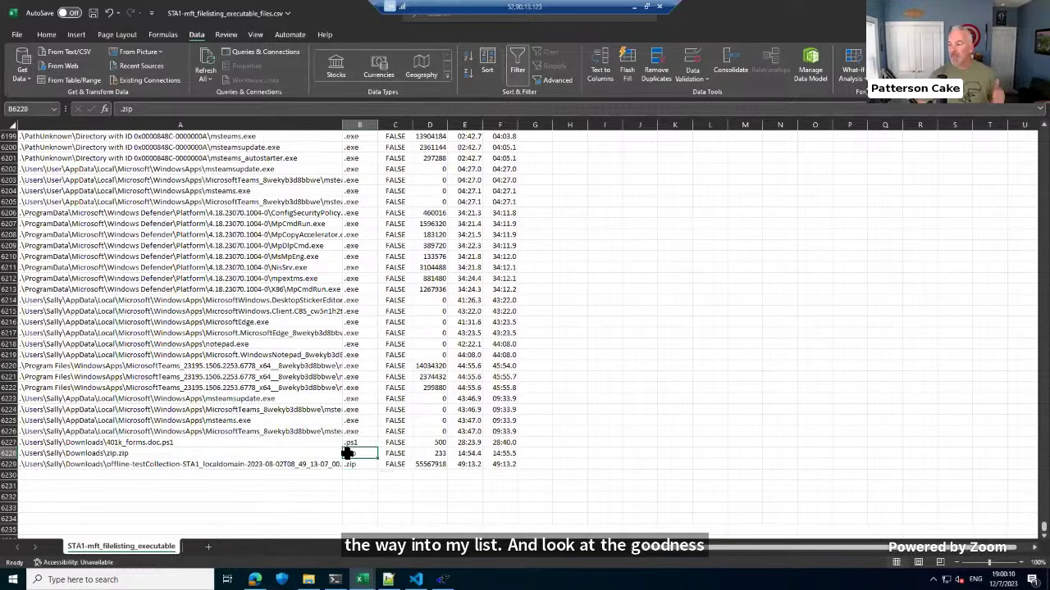
{"action": "left_click", "coordinate": [109, 452]}
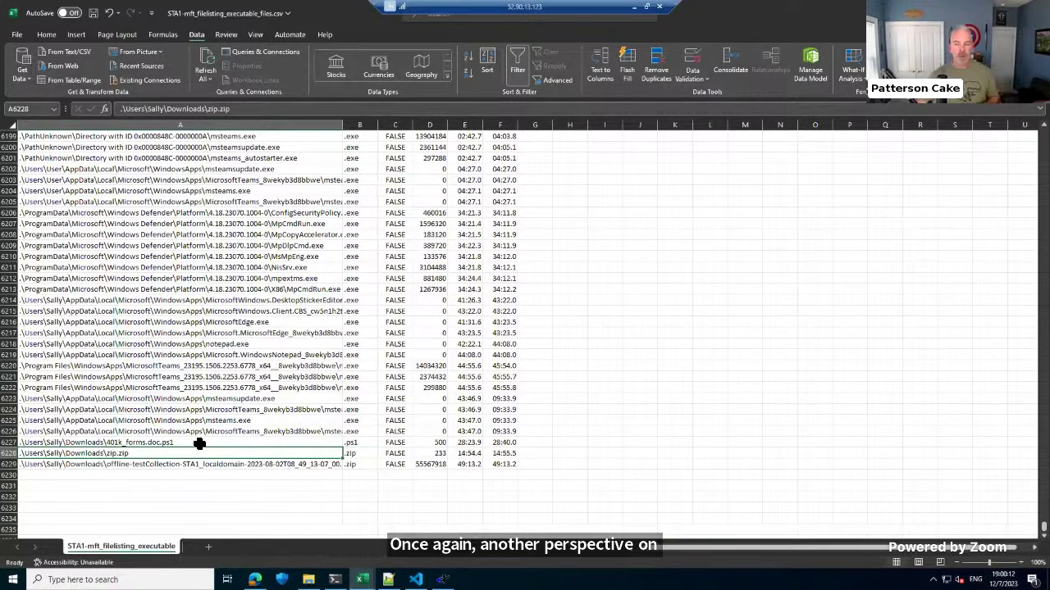
{"action": "left_click", "coordinate": [177, 444]}
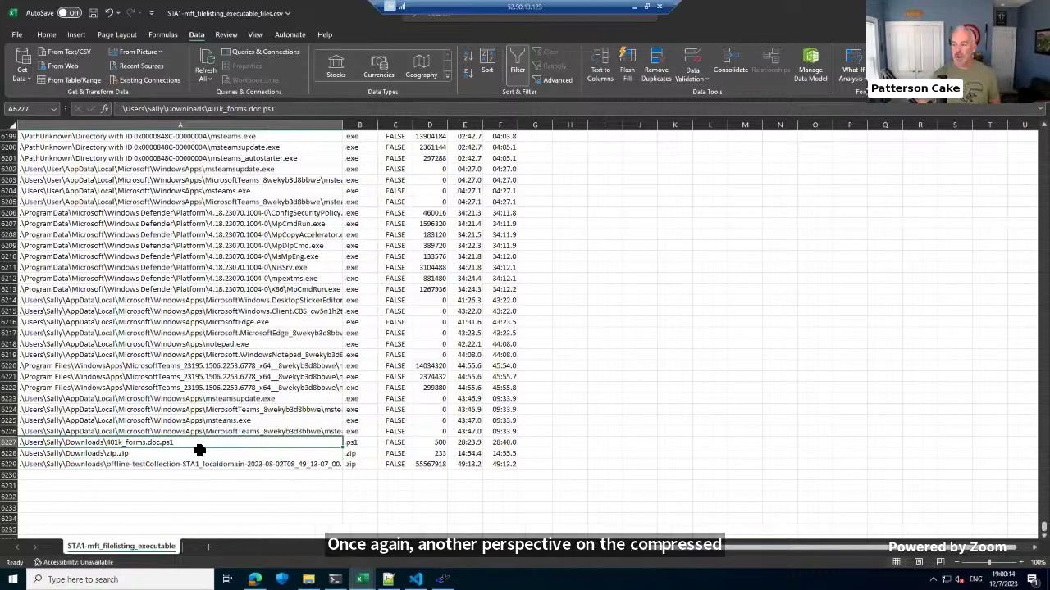